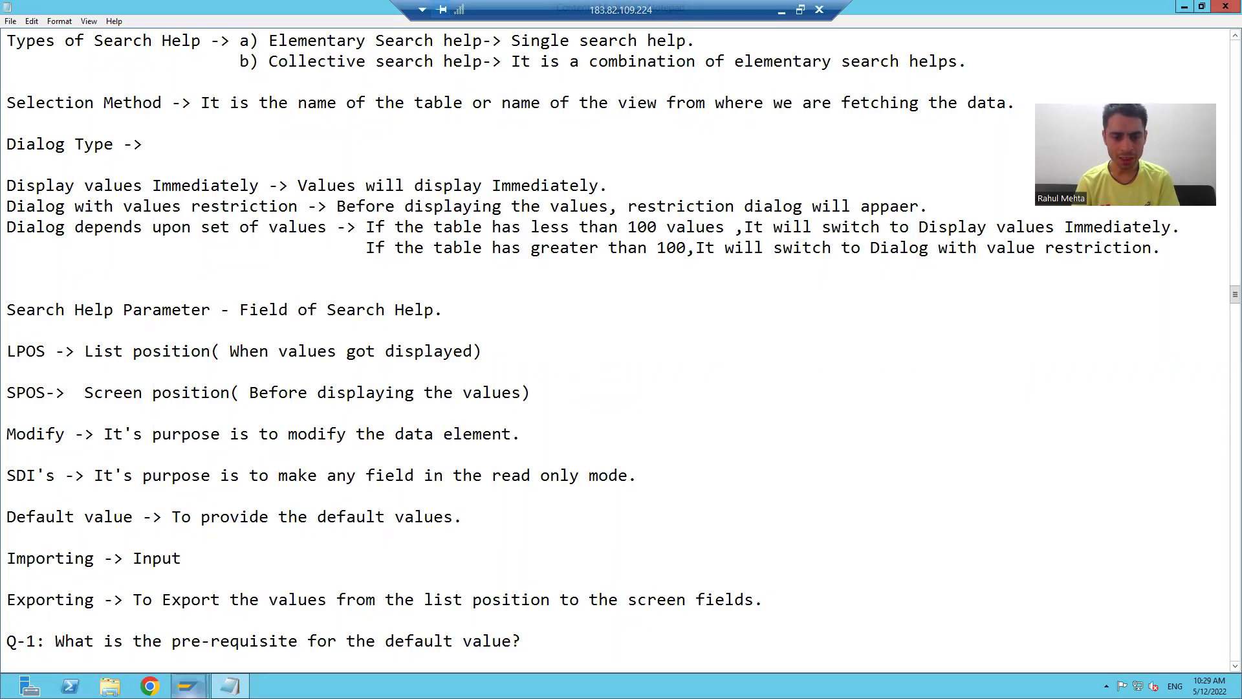
Step: Switch from the notes to the SAP search help ZHORDERNO_28 and widen the parameter table's Modified column
mouse_move(188, 684)
left_click(235, 638)
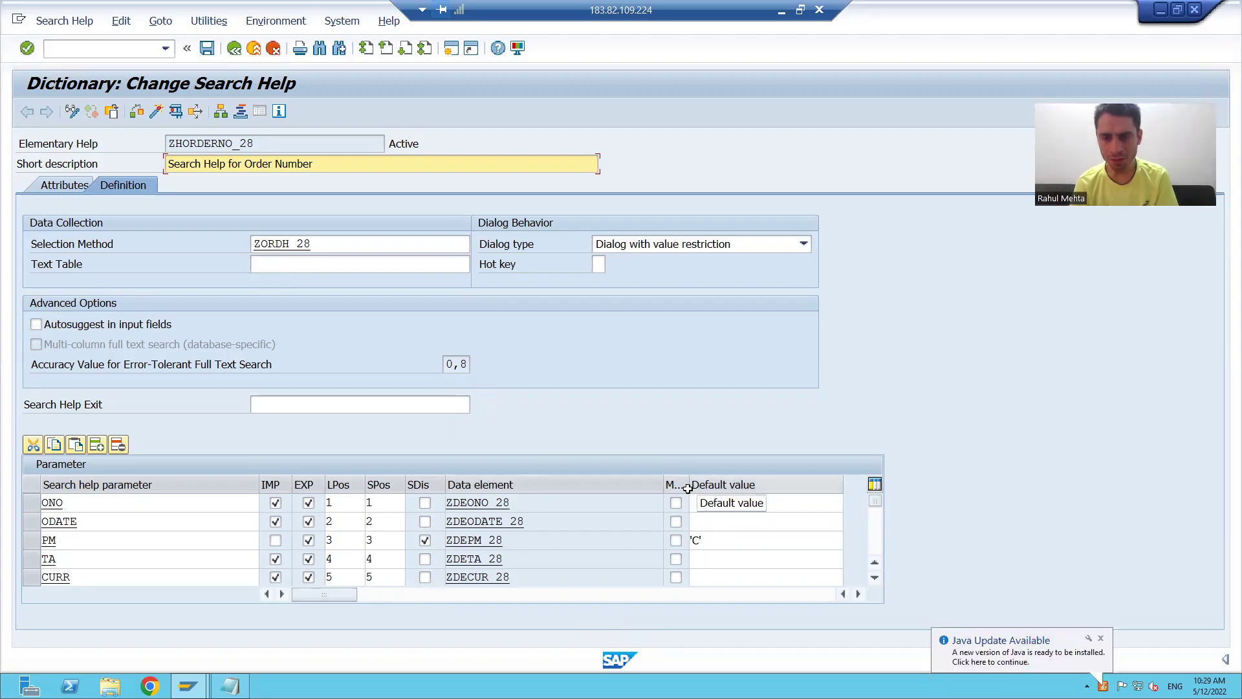
double_click(688, 488)
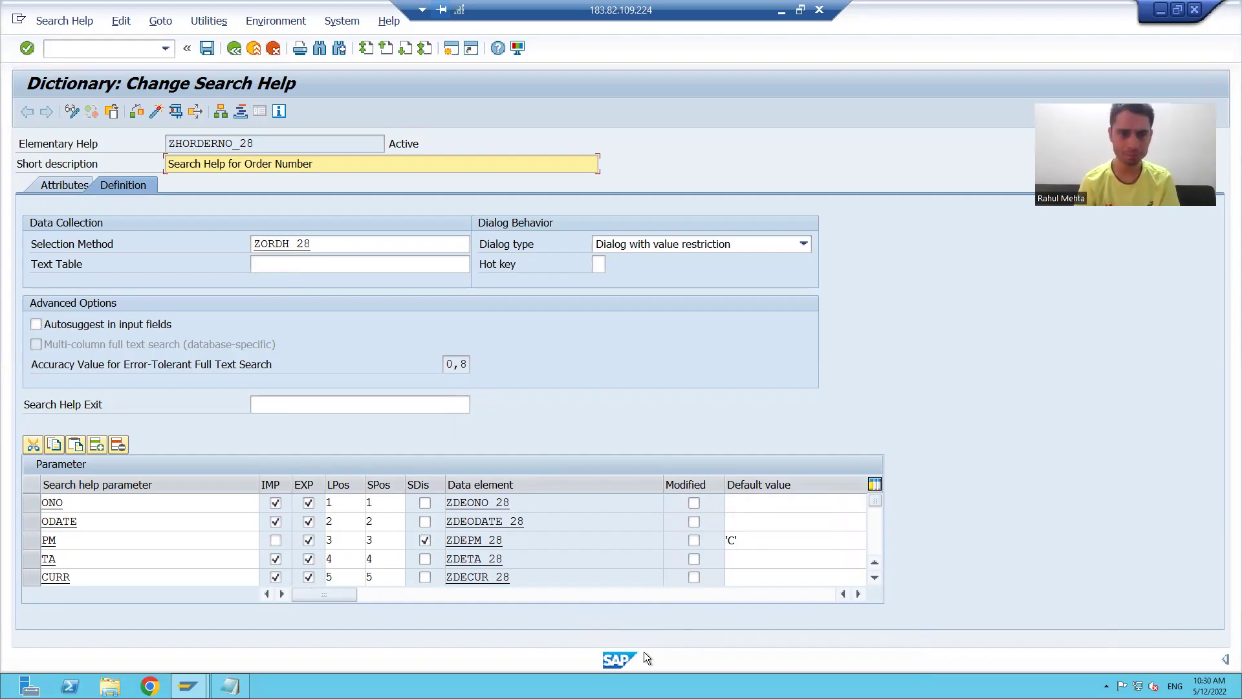
Step: Test the search help, view the value restriction dialog for the ONO parameter, and close the test
left_click(177, 114)
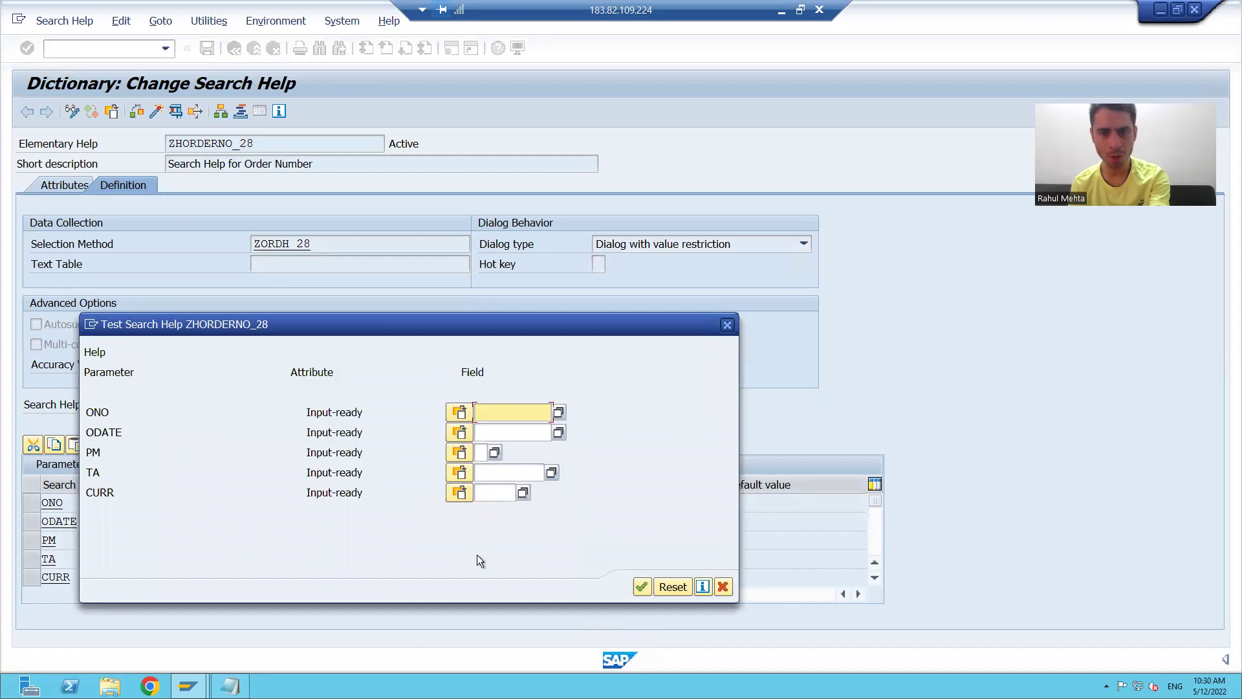
key("F4")
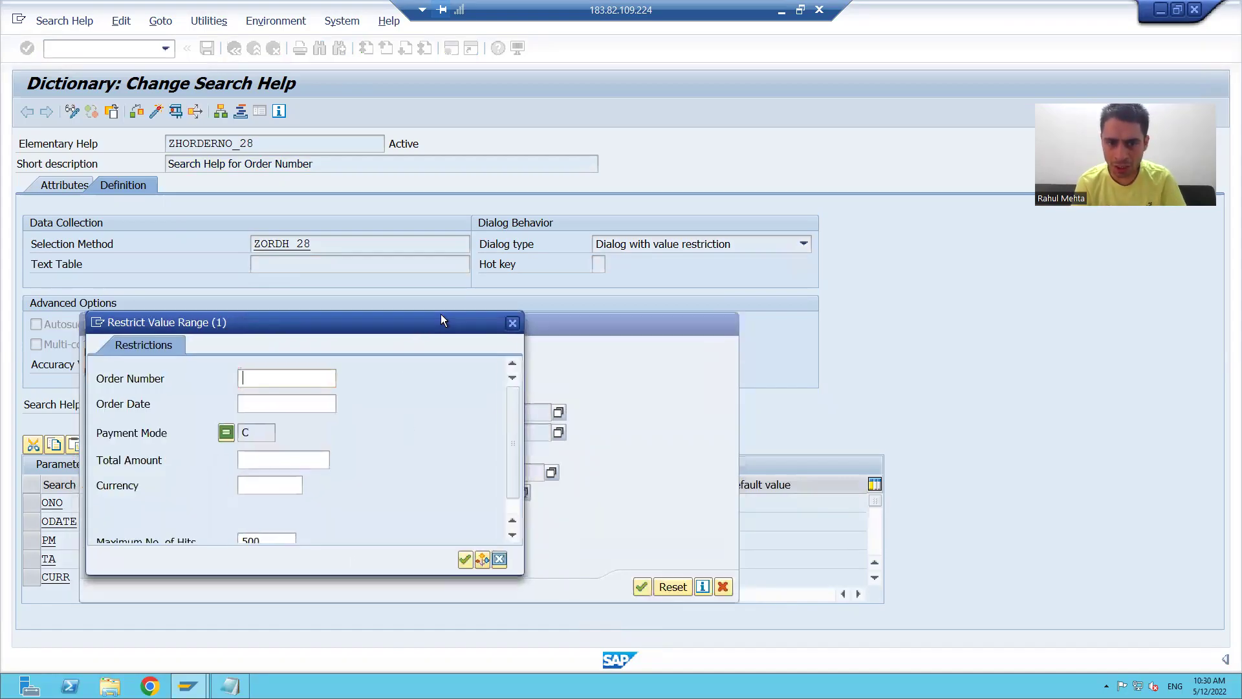
left_click_drag(410, 325, 518, 220)
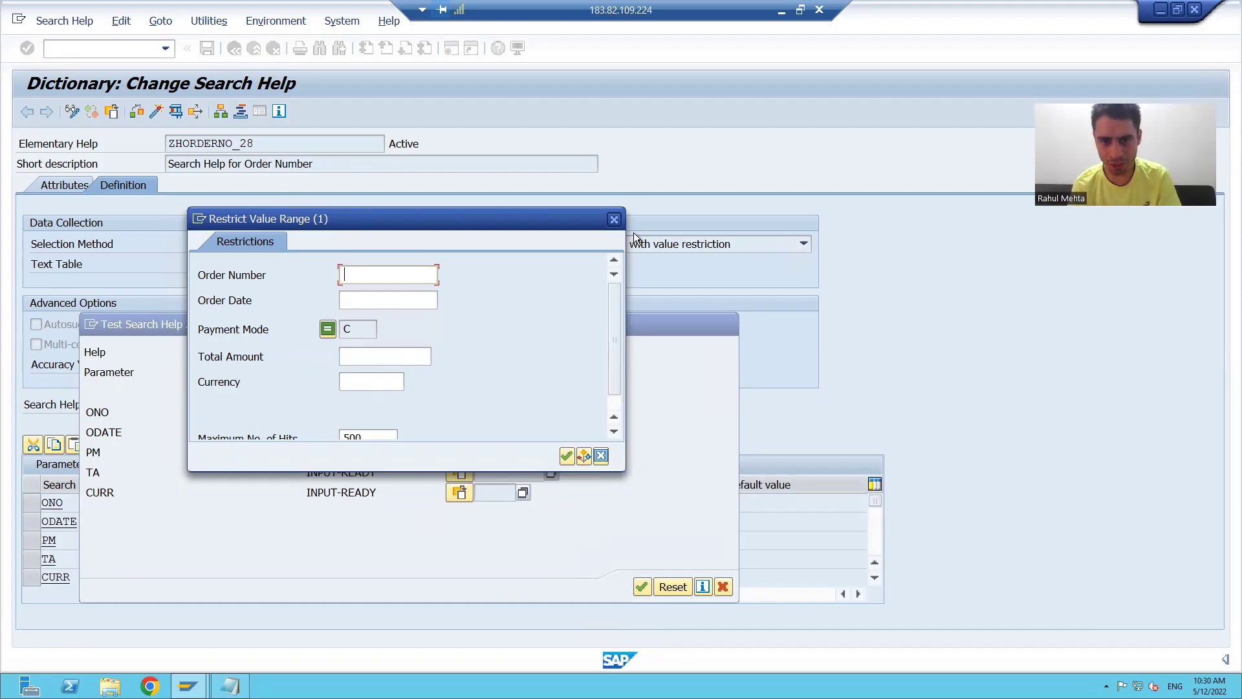
left_click(614, 220)
left_click(727, 326)
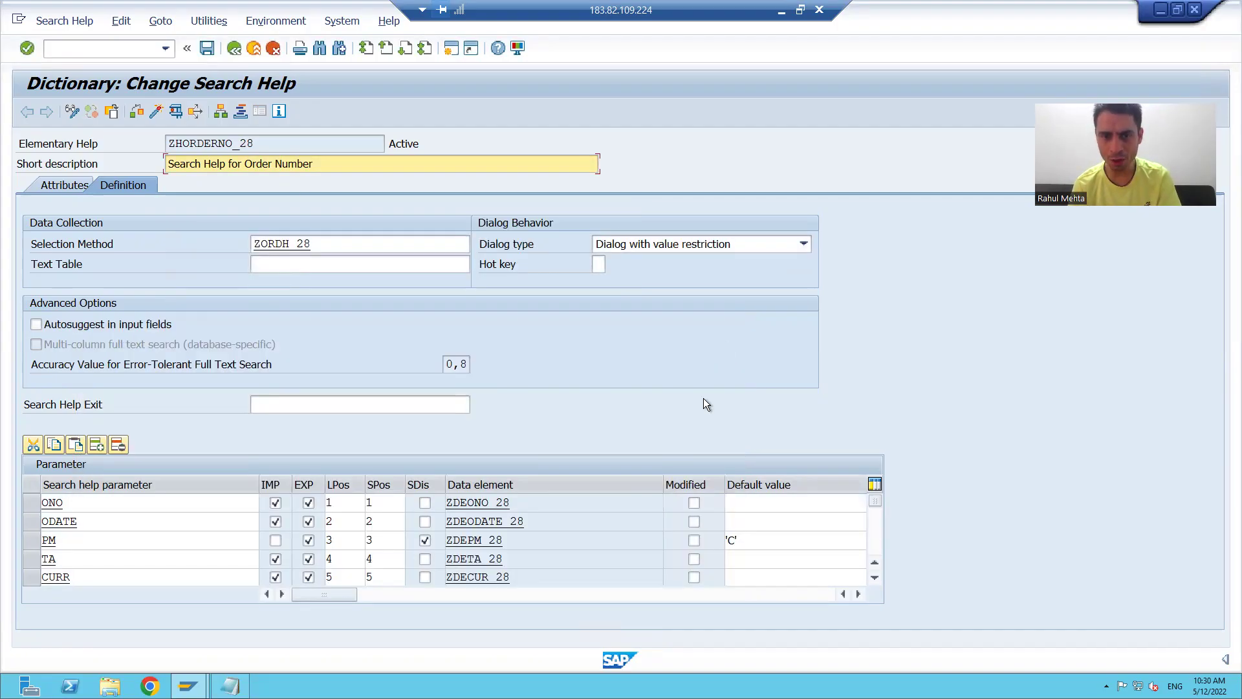
Step: Examine the field labels of the ONO parameter's data element ZDEONO_28, and return to the search help
double_click(489, 505)
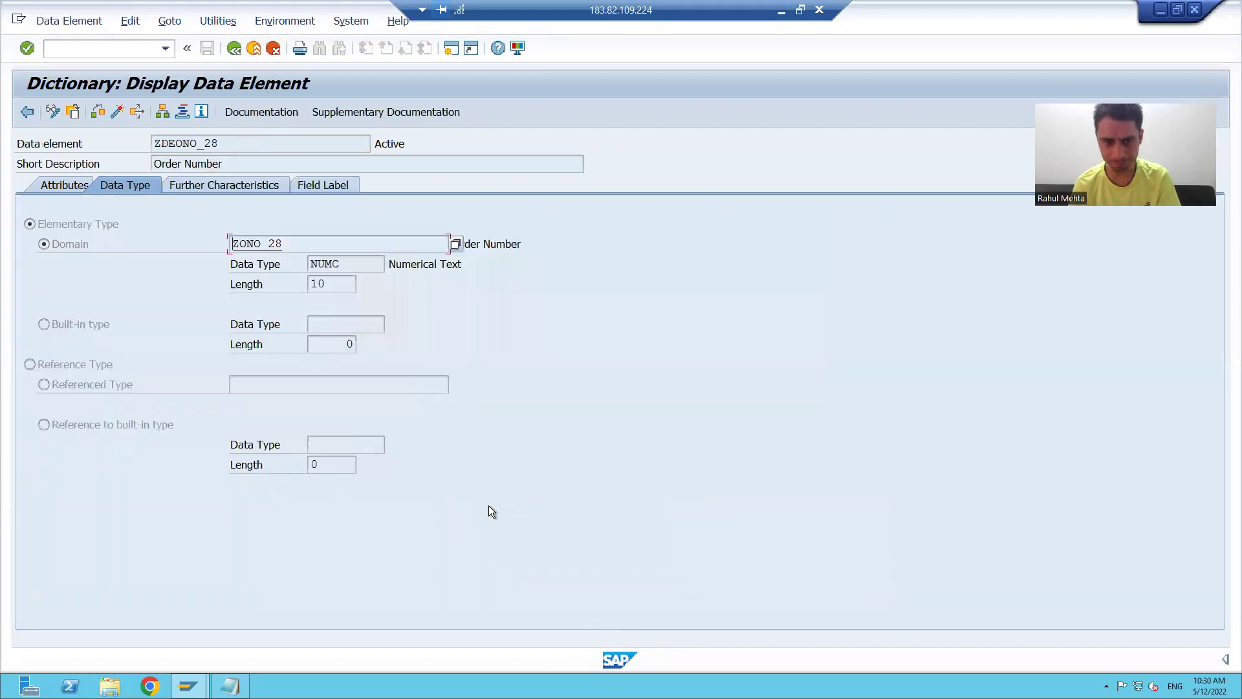
left_click(322, 186)
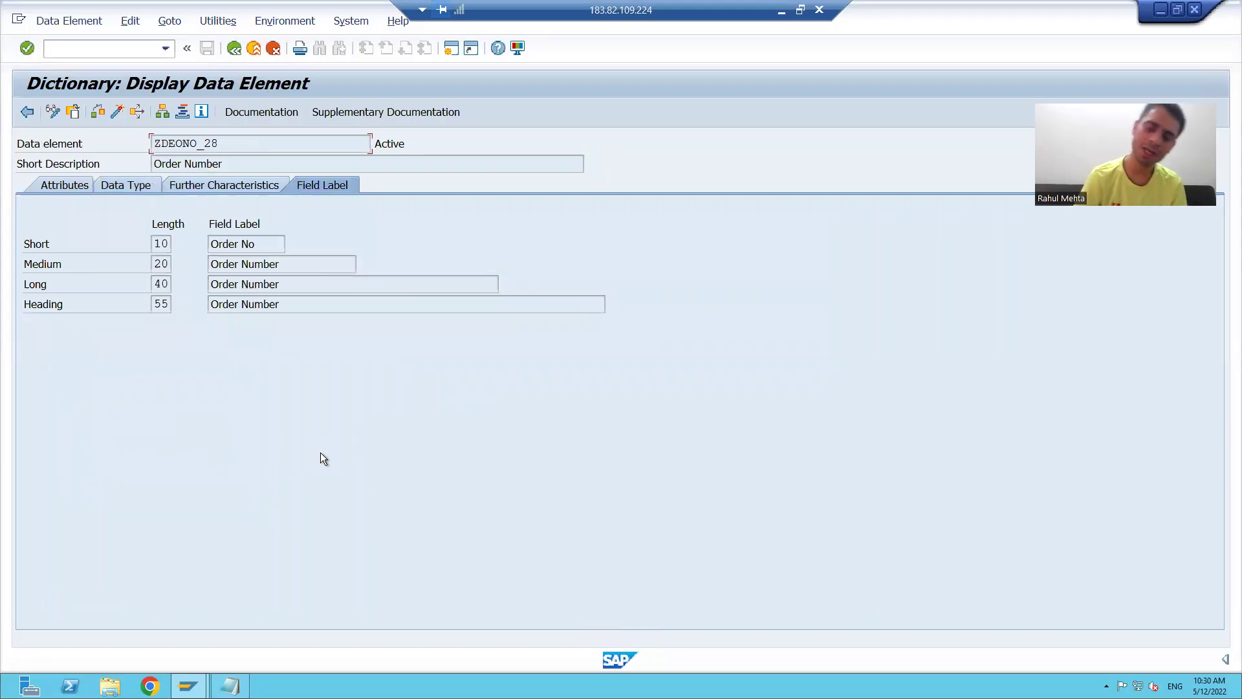
left_click(234, 51)
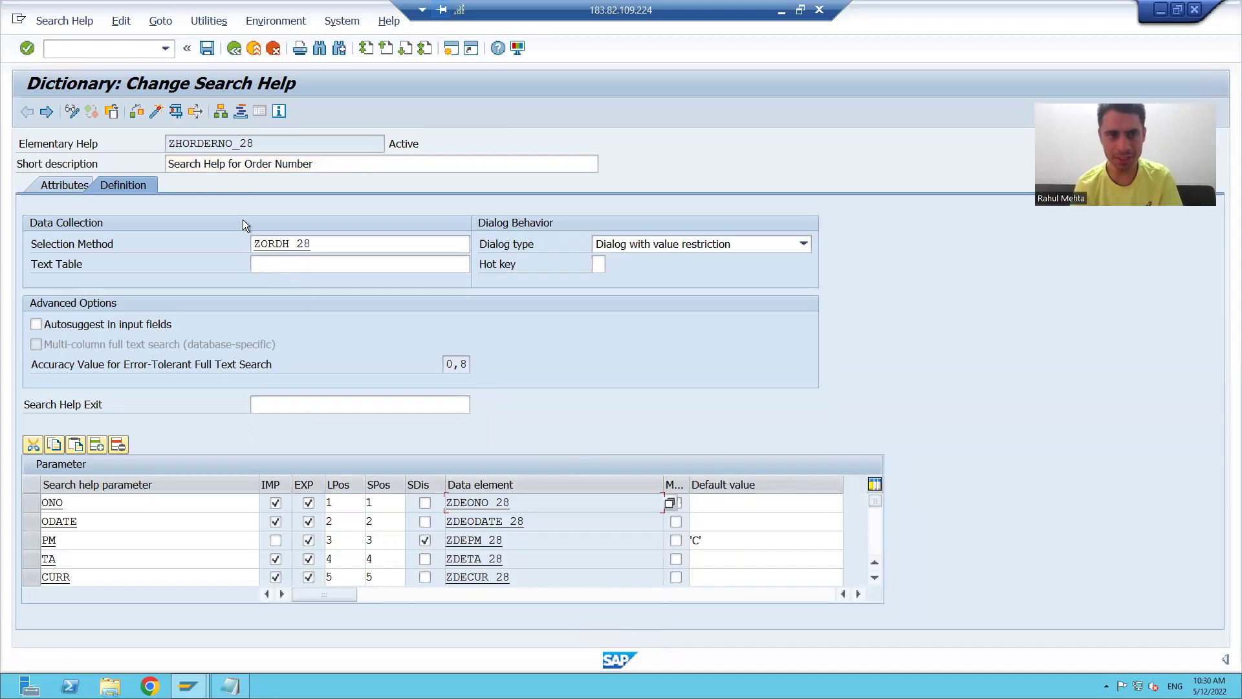
Step: Test the search help again to compare the restriction dialog's field labels, and close the test
left_click(175, 111)
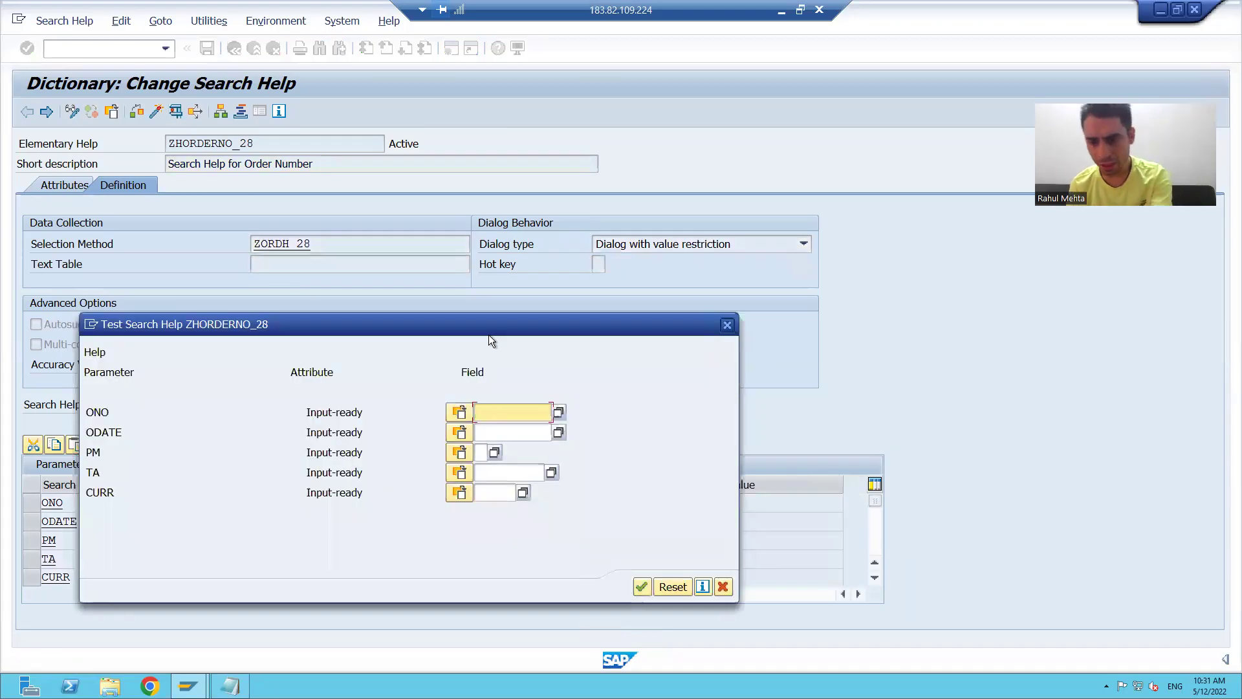
key("F4")
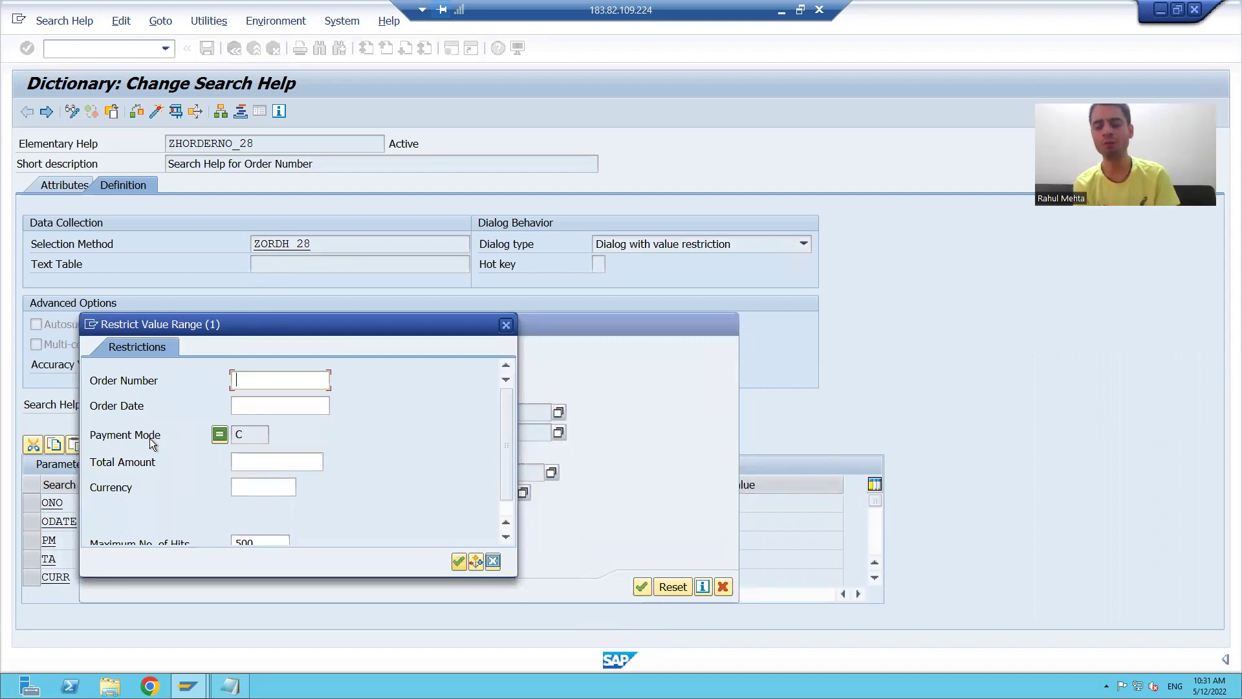
left_click(507, 325)
left_click(723, 586)
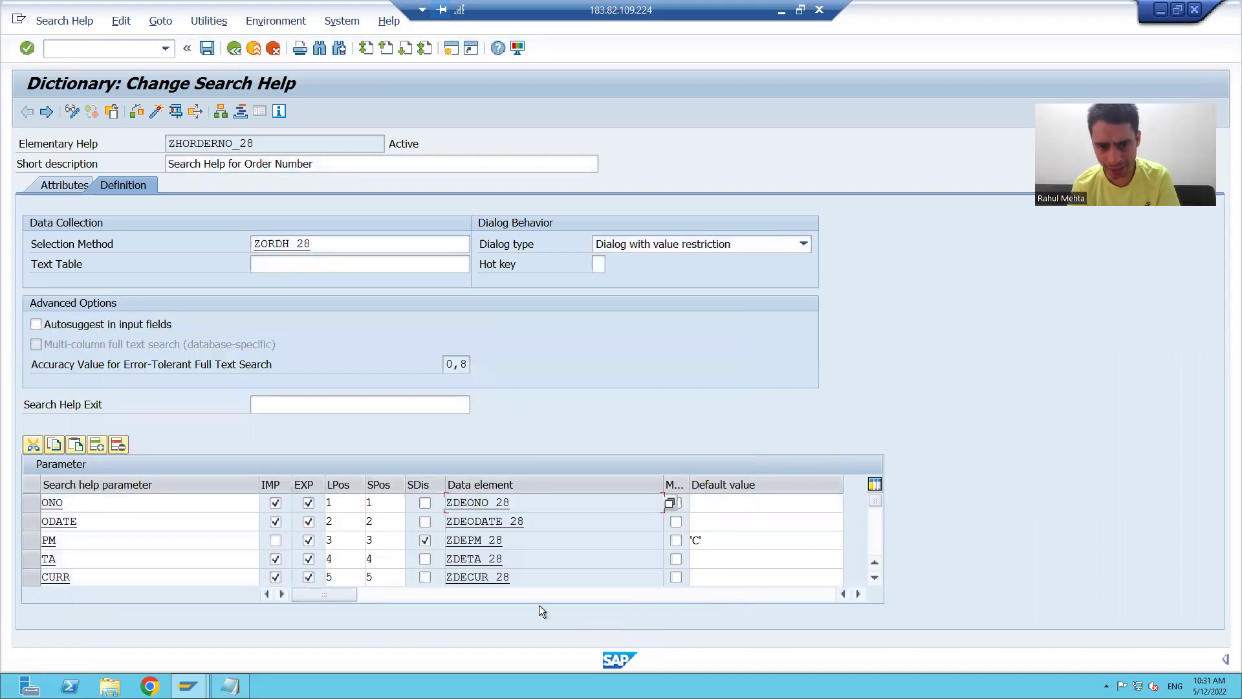
Step: Examine the field labels of the PM parameter's data element ZDEPM_28, and return to the search help
double_click(471, 540)
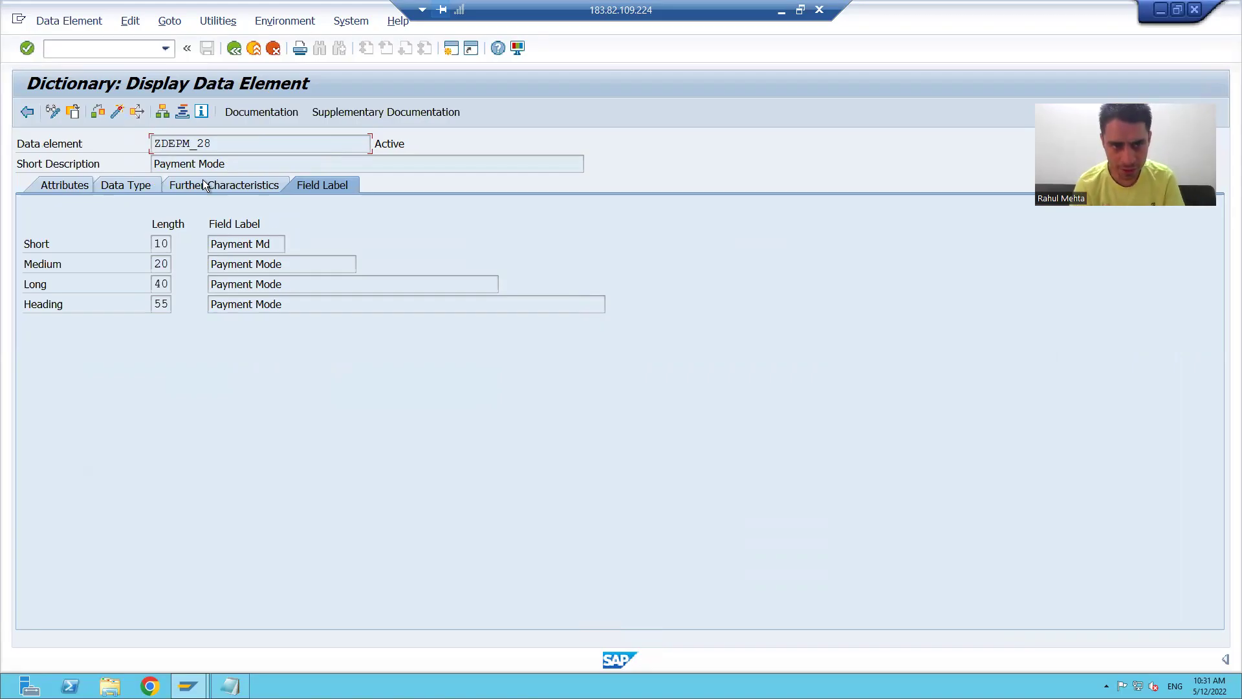
left_click(196, 143)
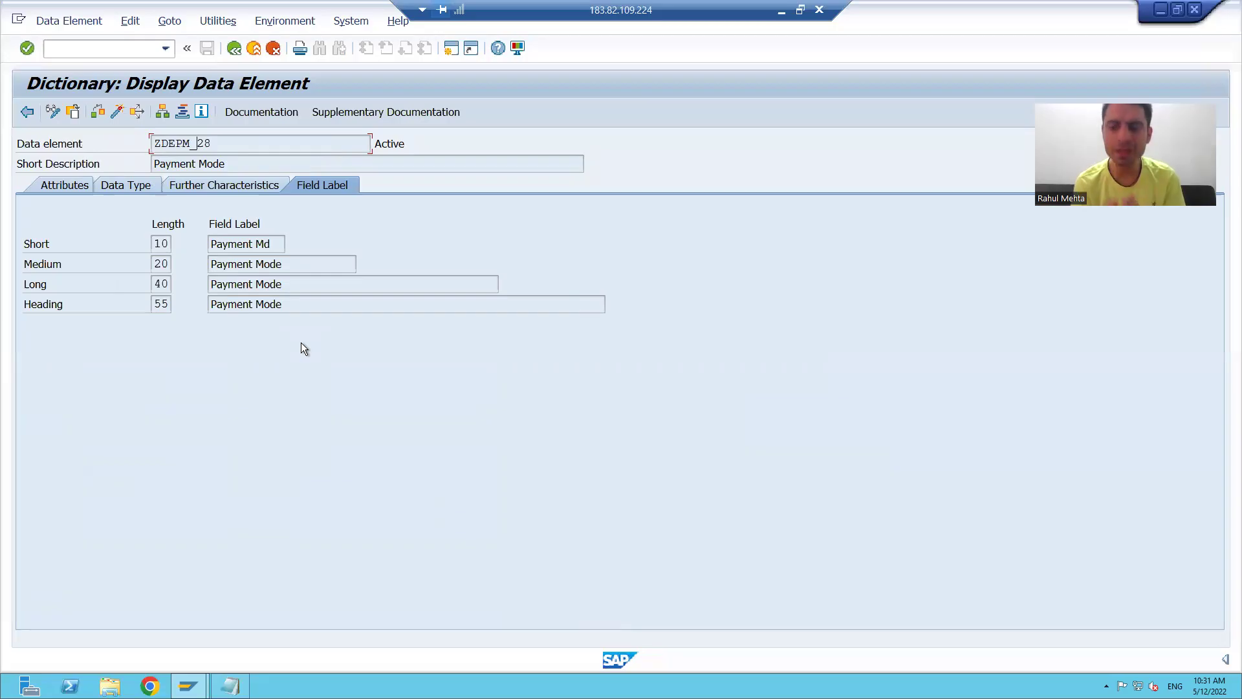
left_click(234, 49)
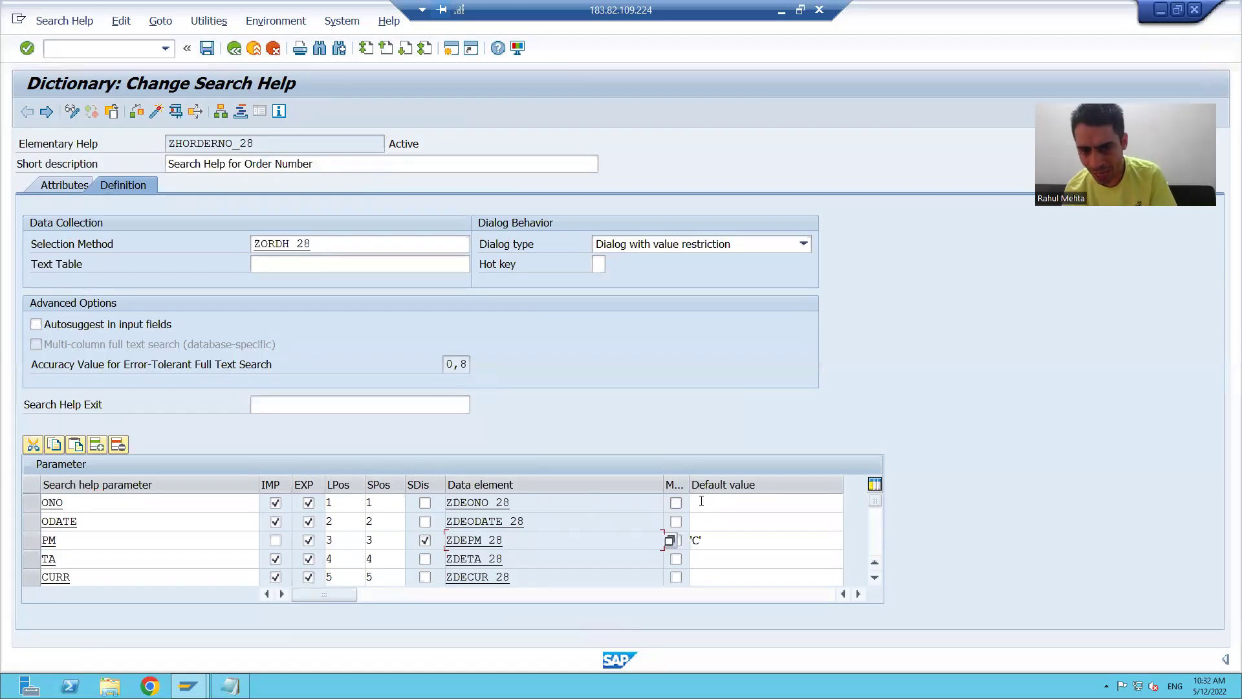
Step: Try the Modified flag on the PM parameter to make its data element editable, and clear the flag
left_click_drag(689, 490, 733, 490)
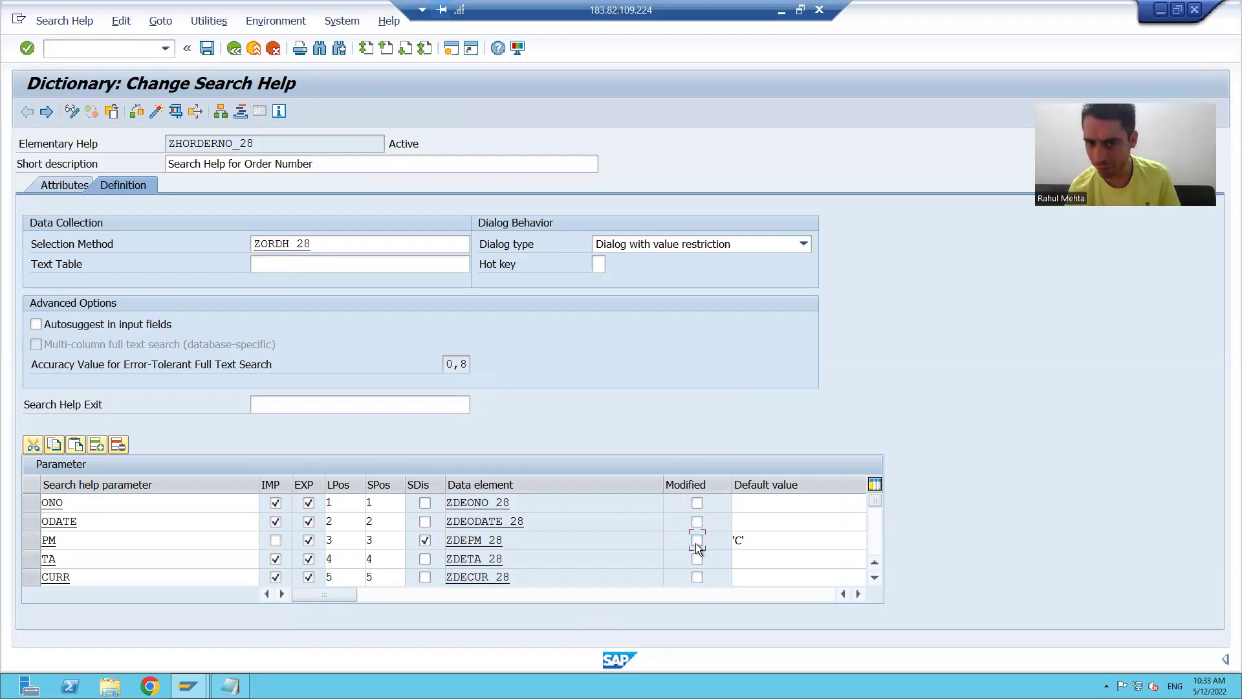
left_click(696, 542)
left_click(519, 542)
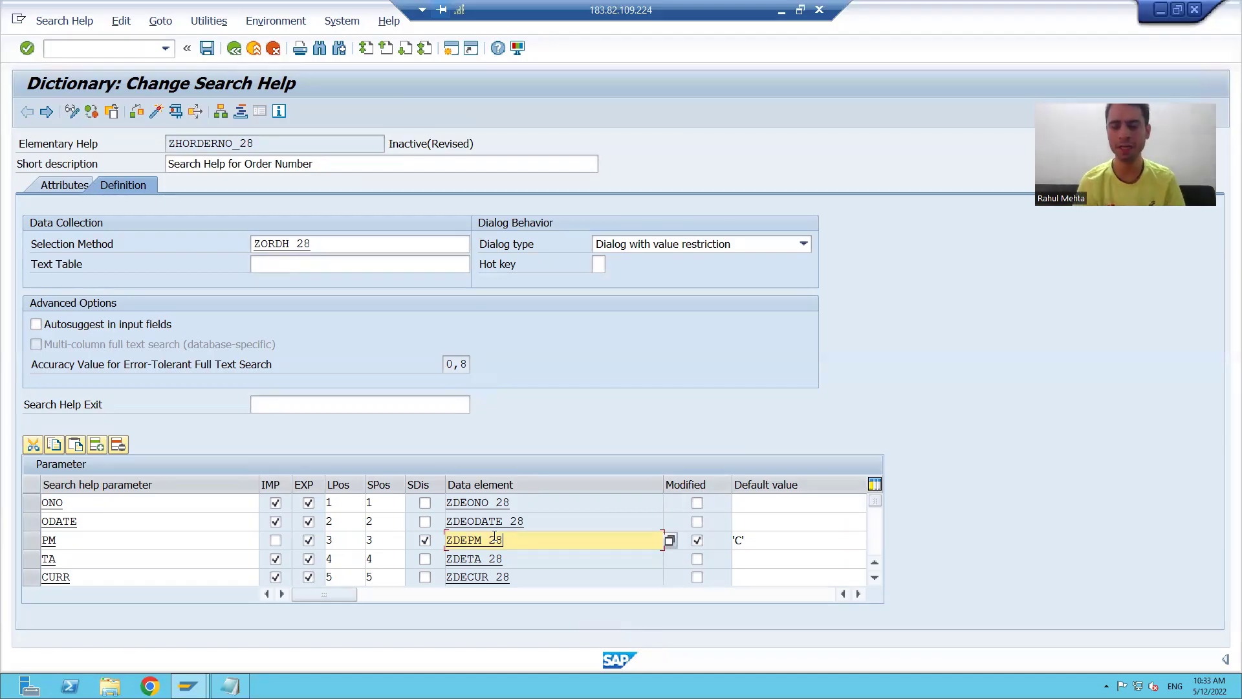
left_click(696, 538)
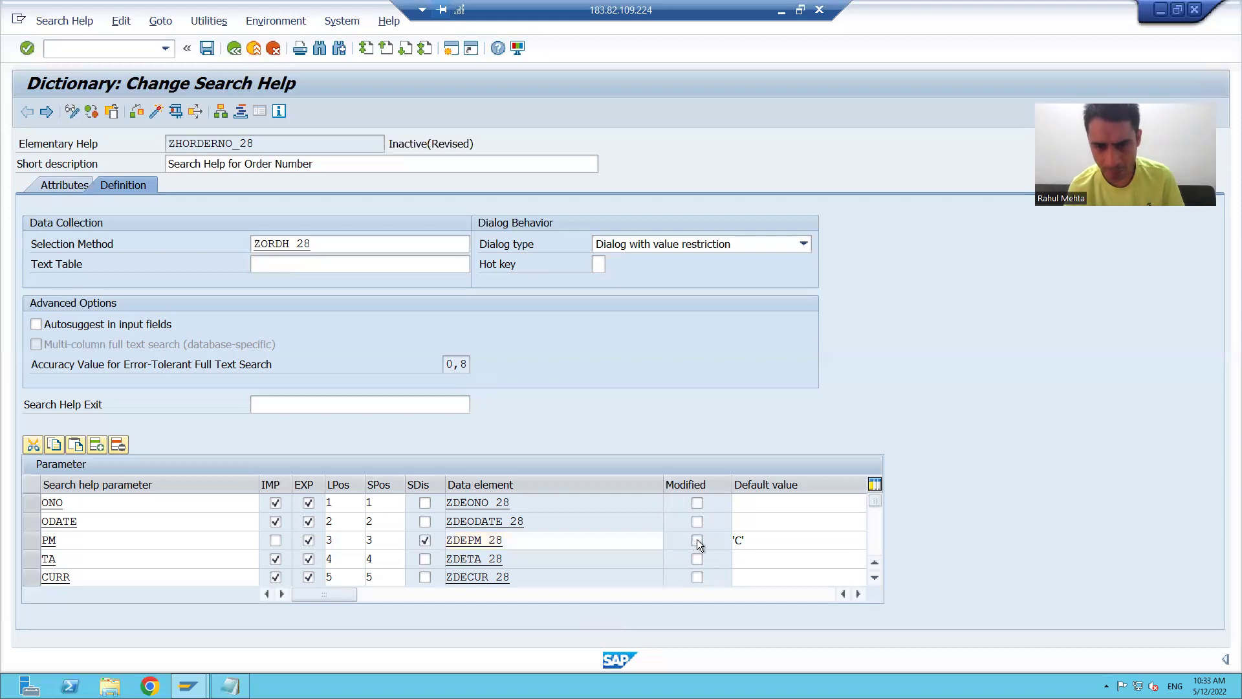
Step: Open the ABAP Dictionary transaction SE11 in a new session
left_click(72, 50)
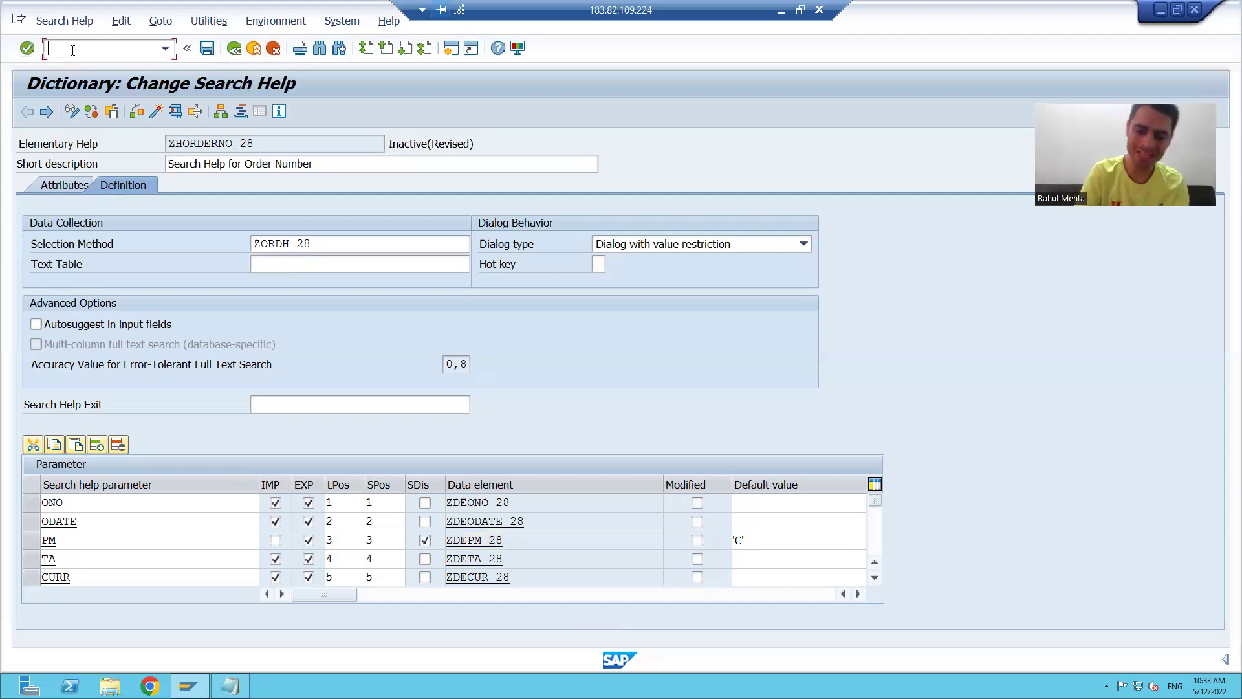
type("/ose11")
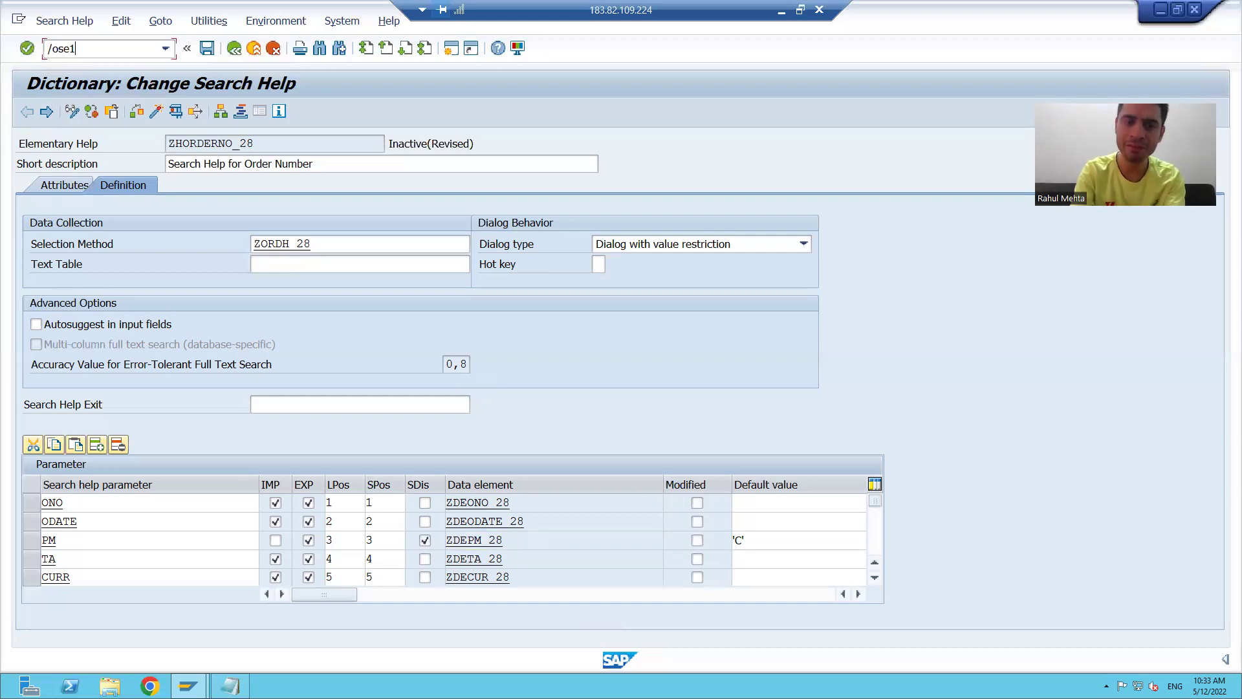
key("Return")
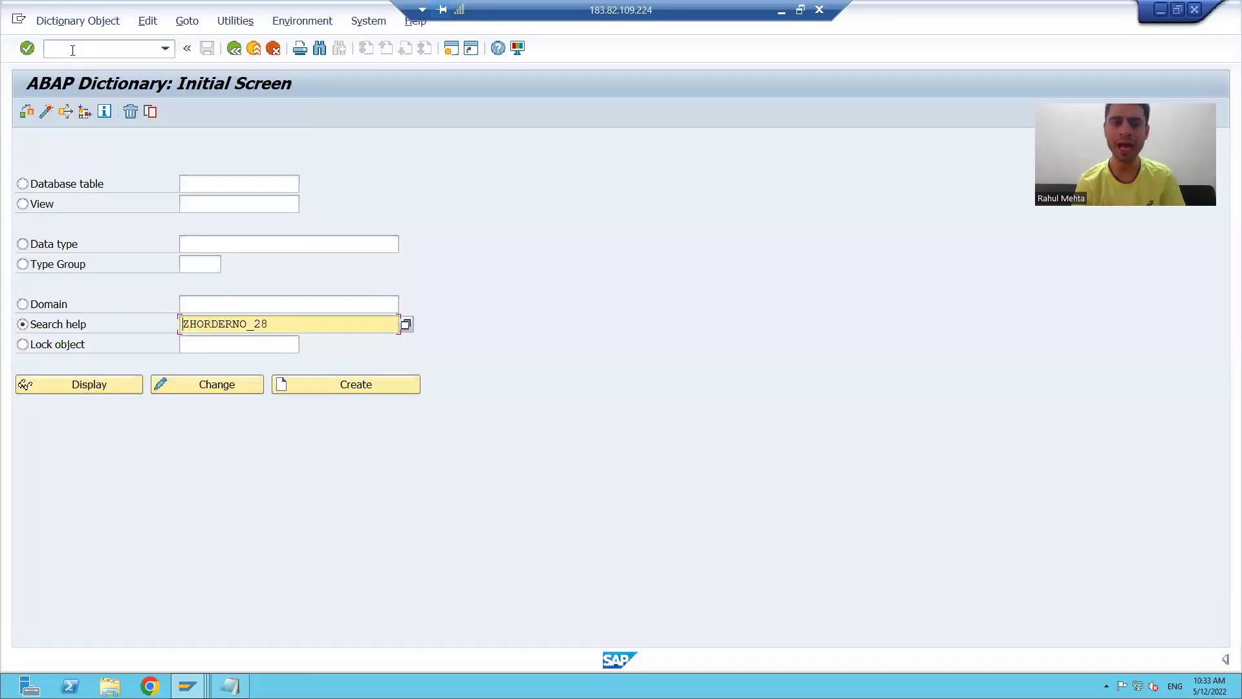
Step: Create the data type ZDEBM_28 as a data element
left_click(74, 247)
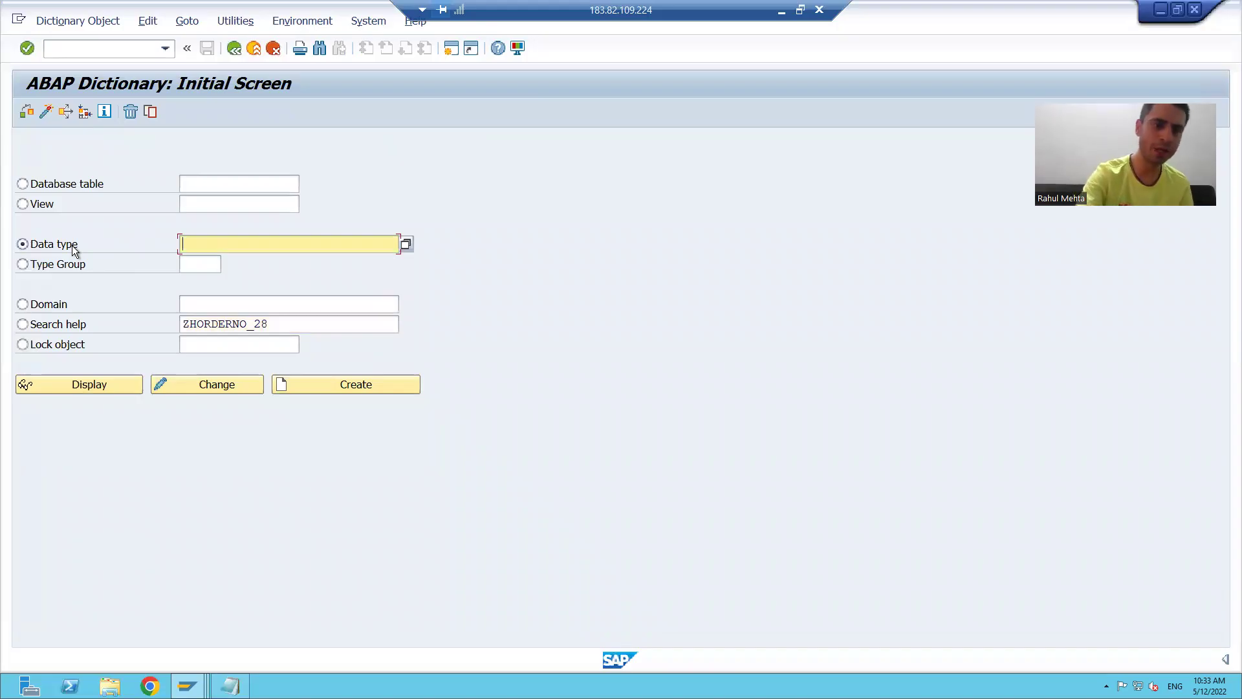
type("ZDE")
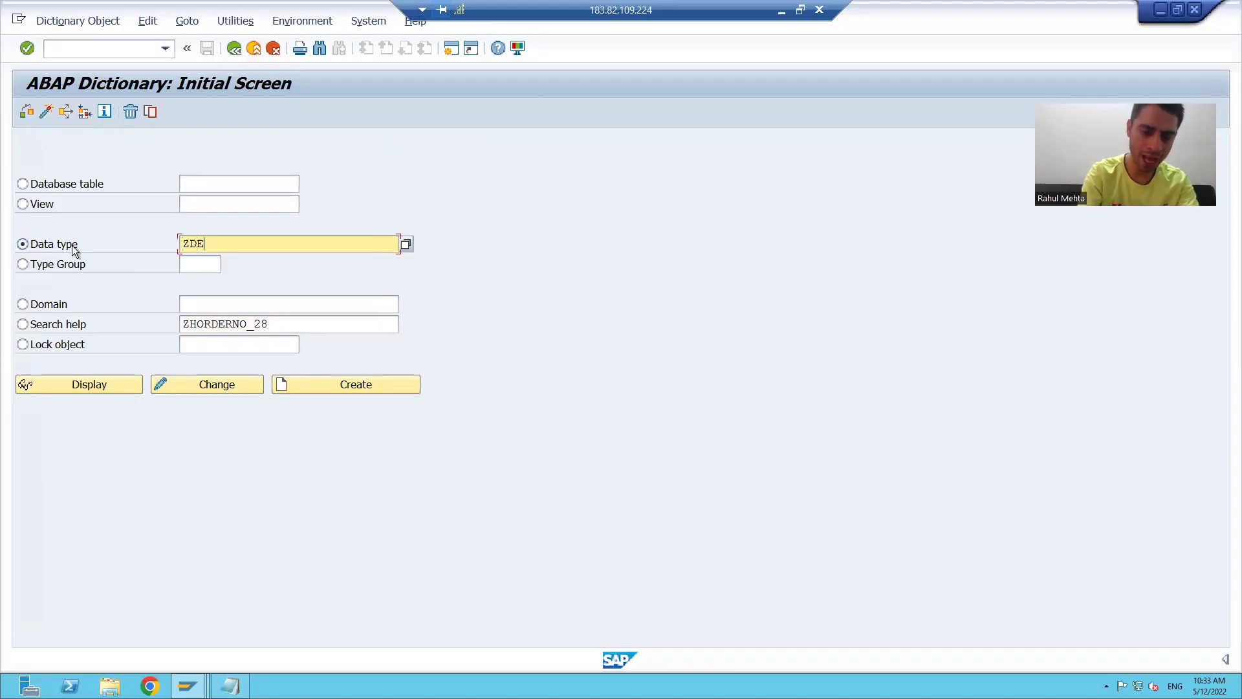
type("BM_28")
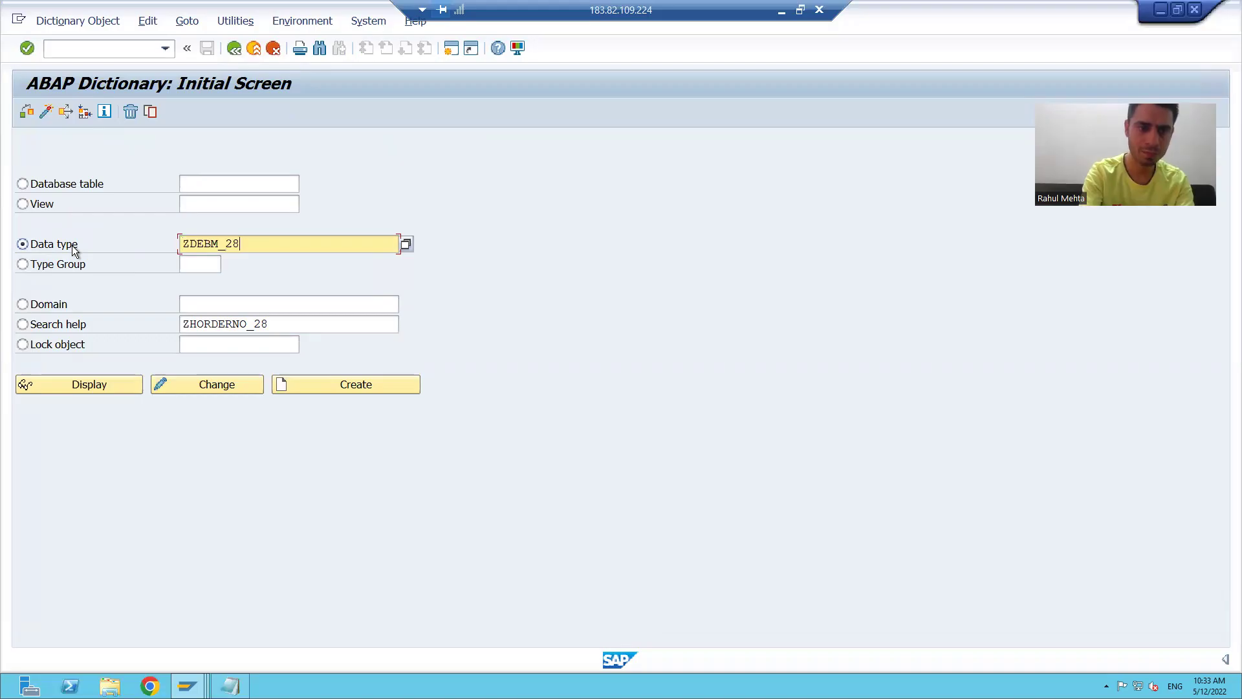
key("Return")
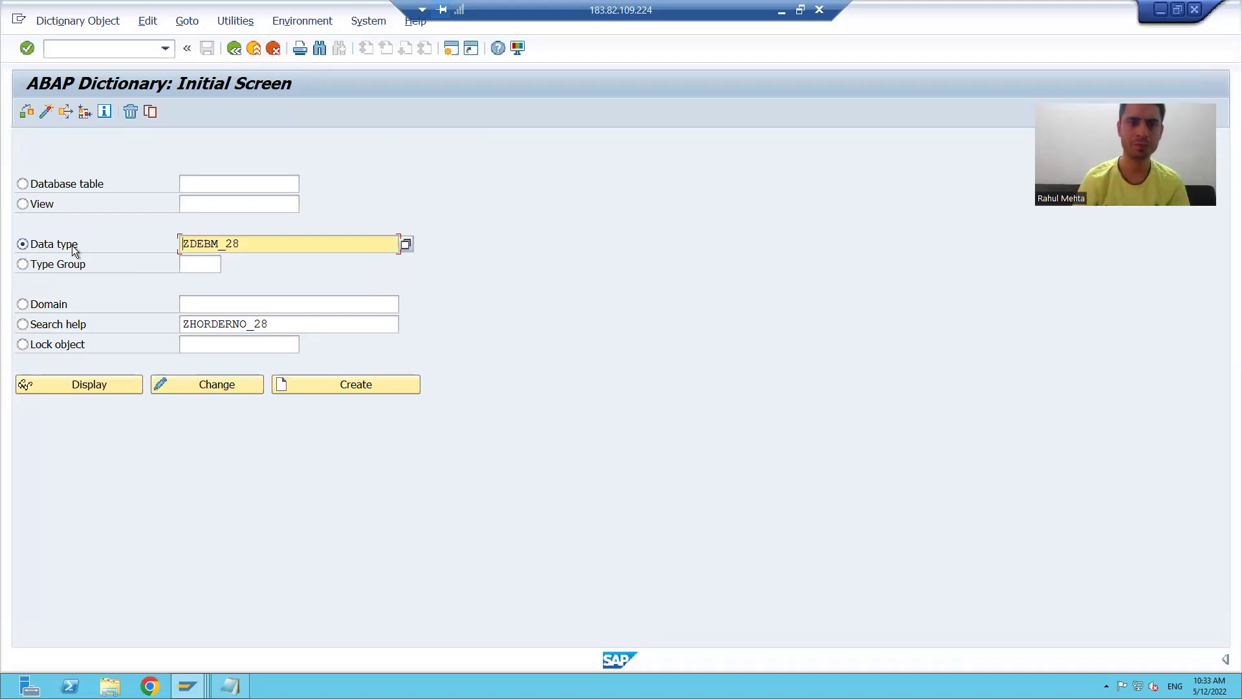
left_click(336, 385)
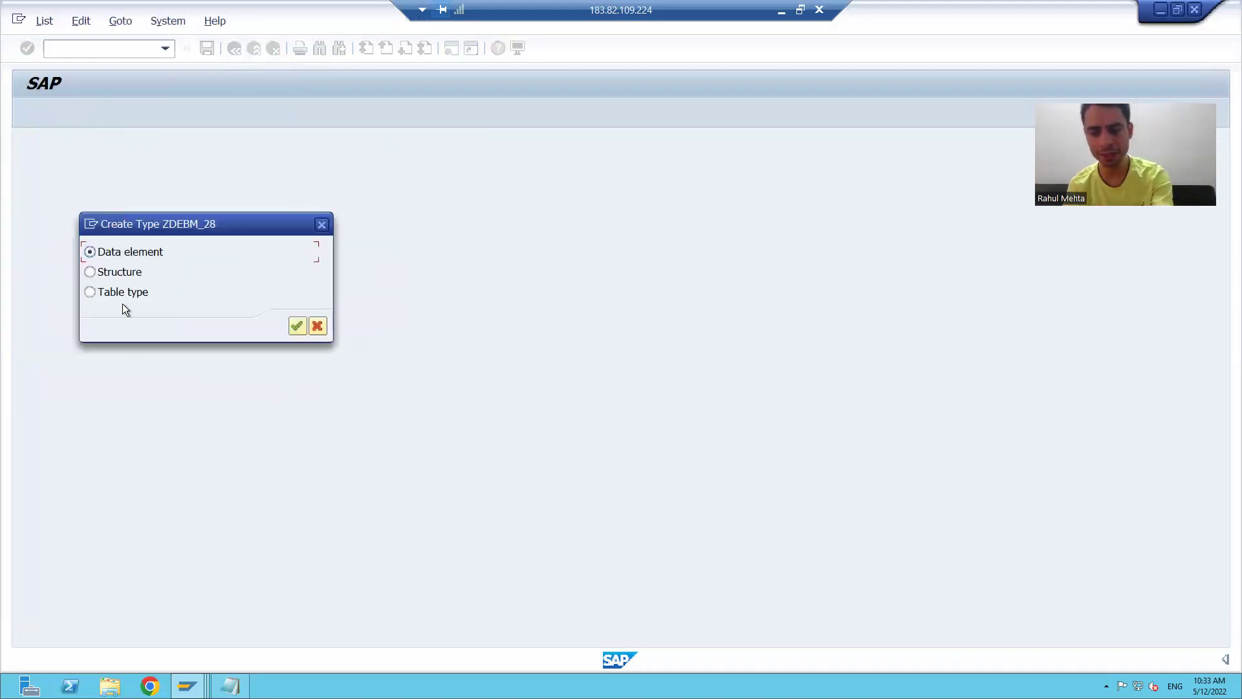
key("Return")
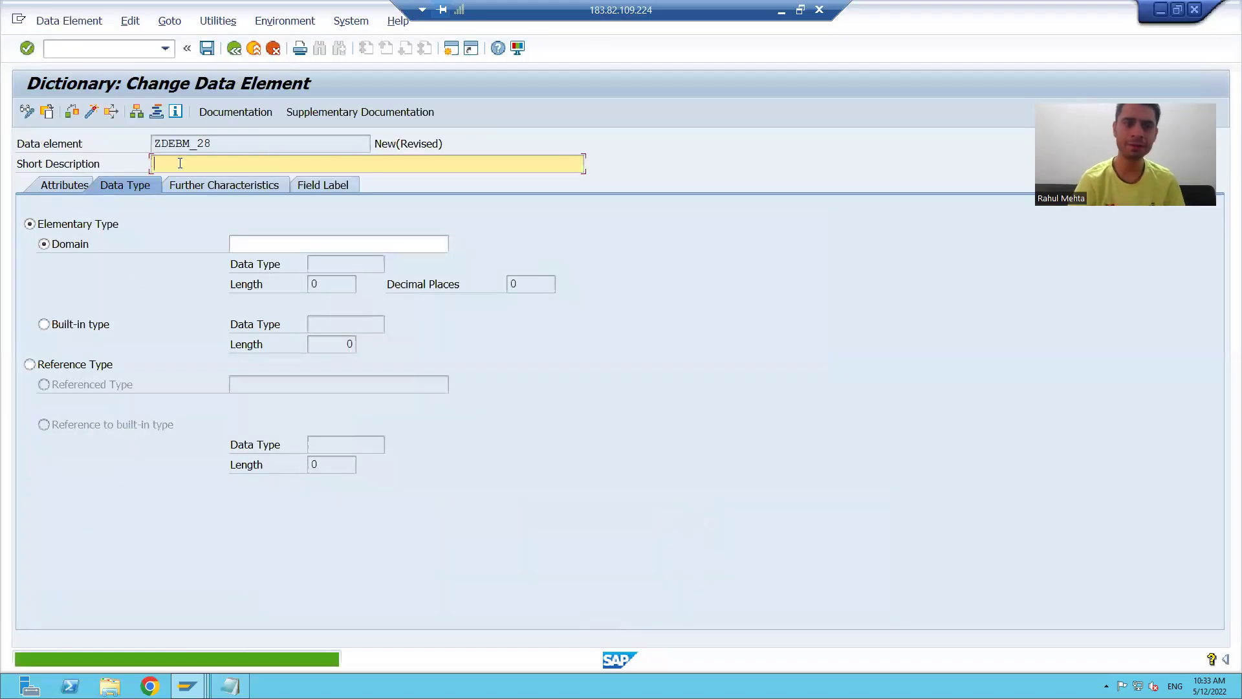
Step: Enter "Billing Mode" as the new data element's short description
type("Bill")
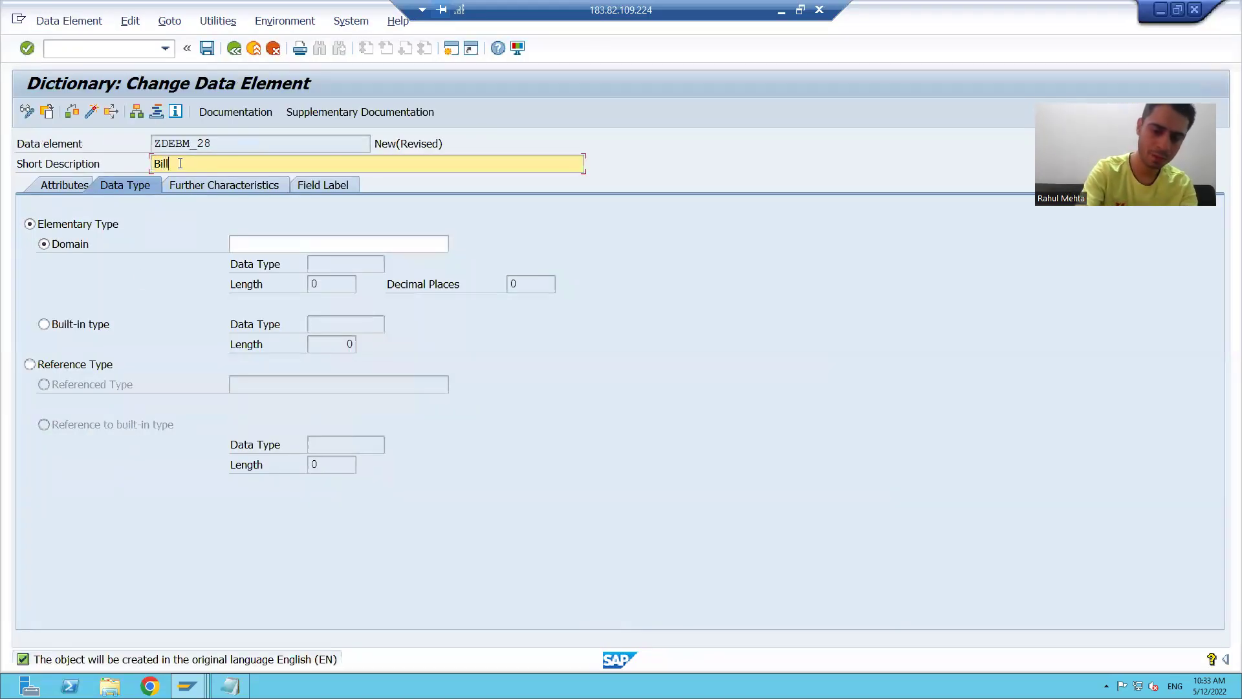
type("ing Mode")
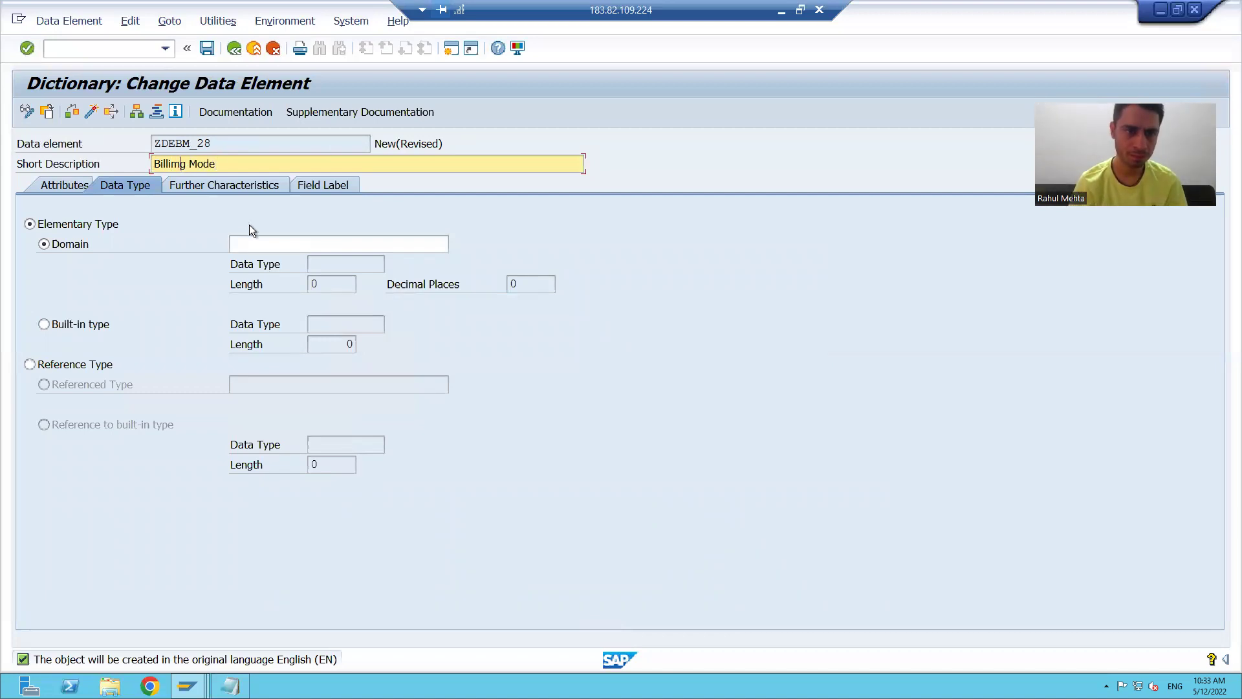
key("Delete")
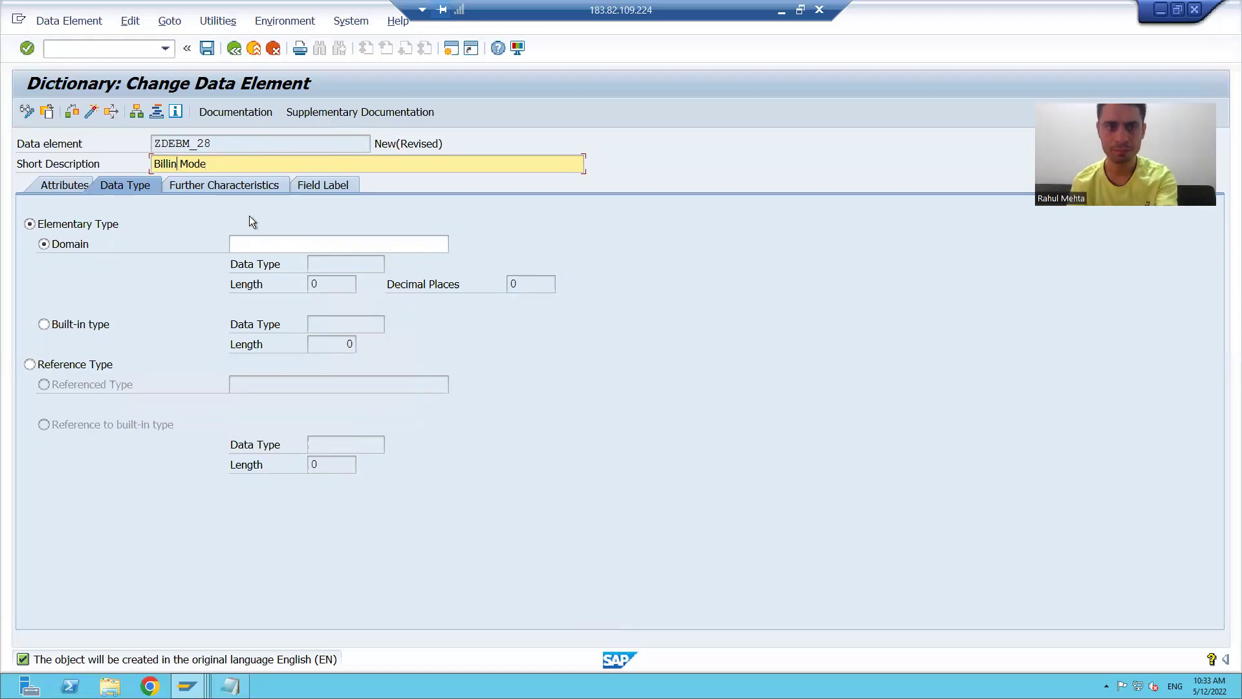
type("g")
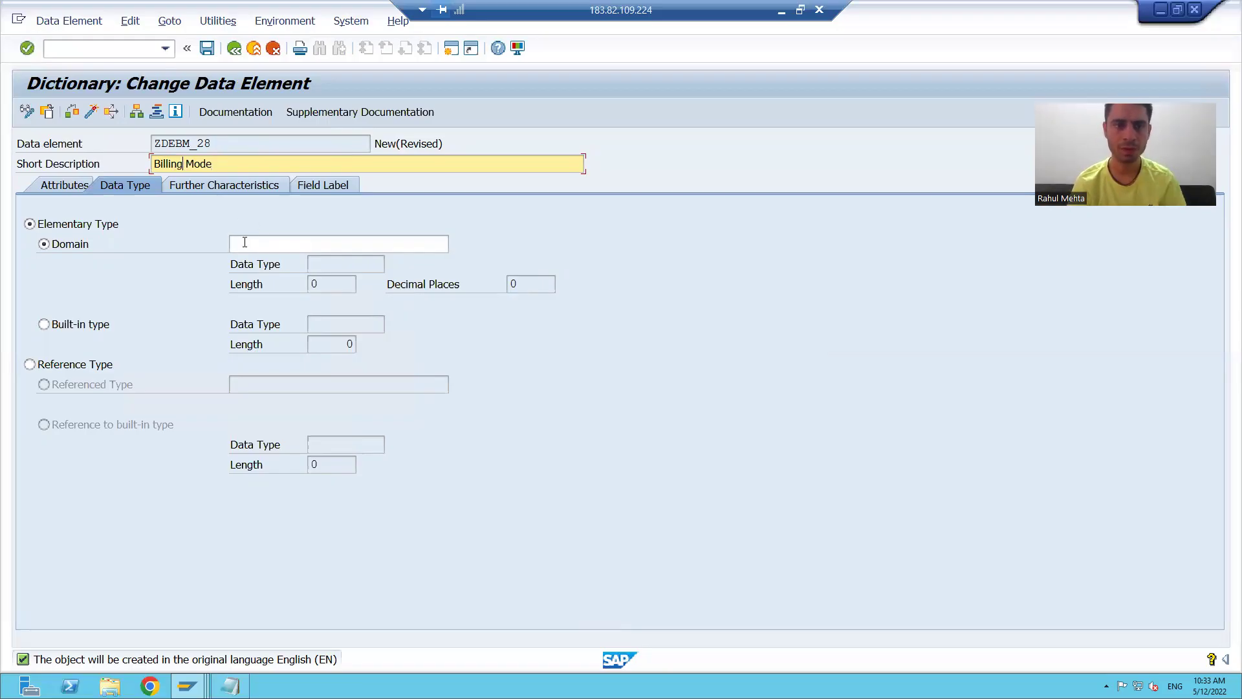
Step: Look up the domain of the PM parameter's data element ZDEPM_28 in the search help session
left_click(245, 241)
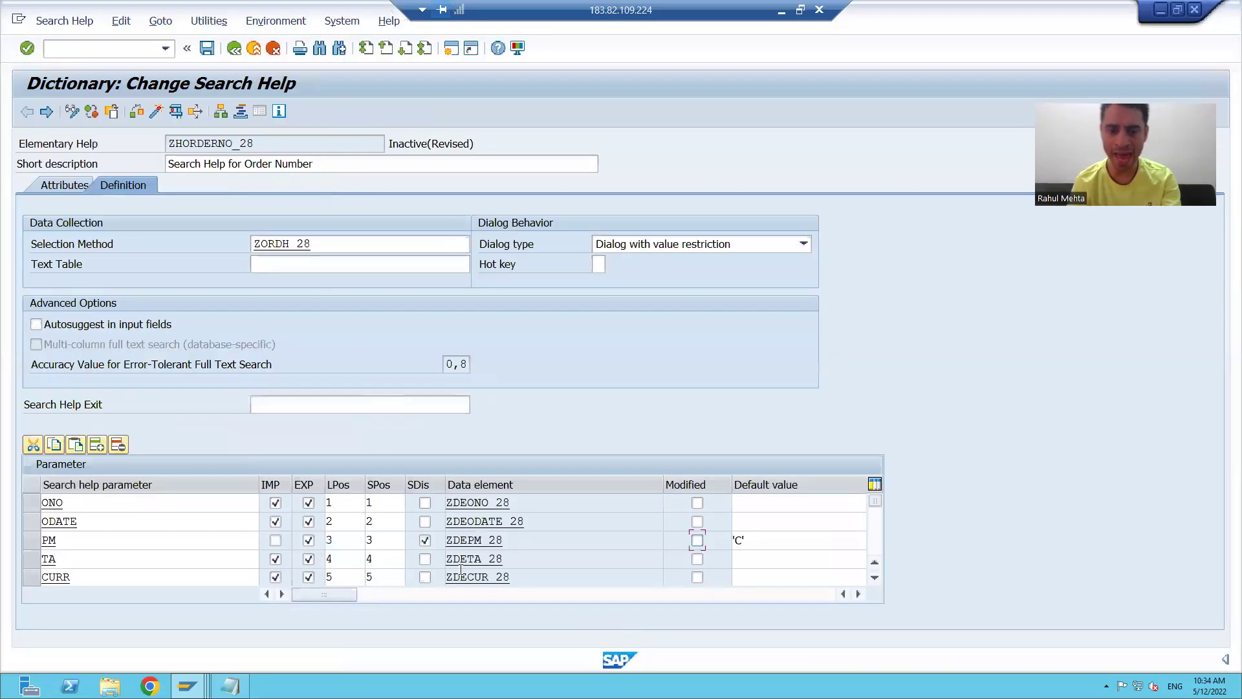
key("F3")
left_click(284, 374)
left_click(159, 190)
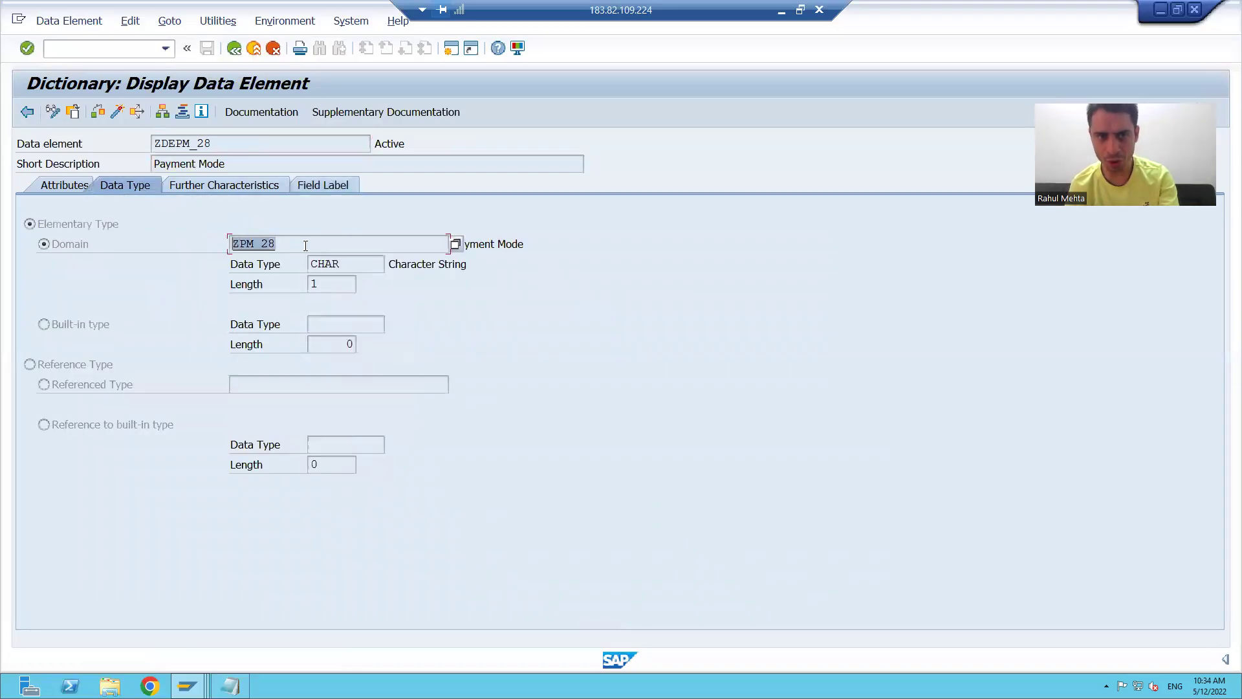
left_click(517, 48)
left_click(536, 305)
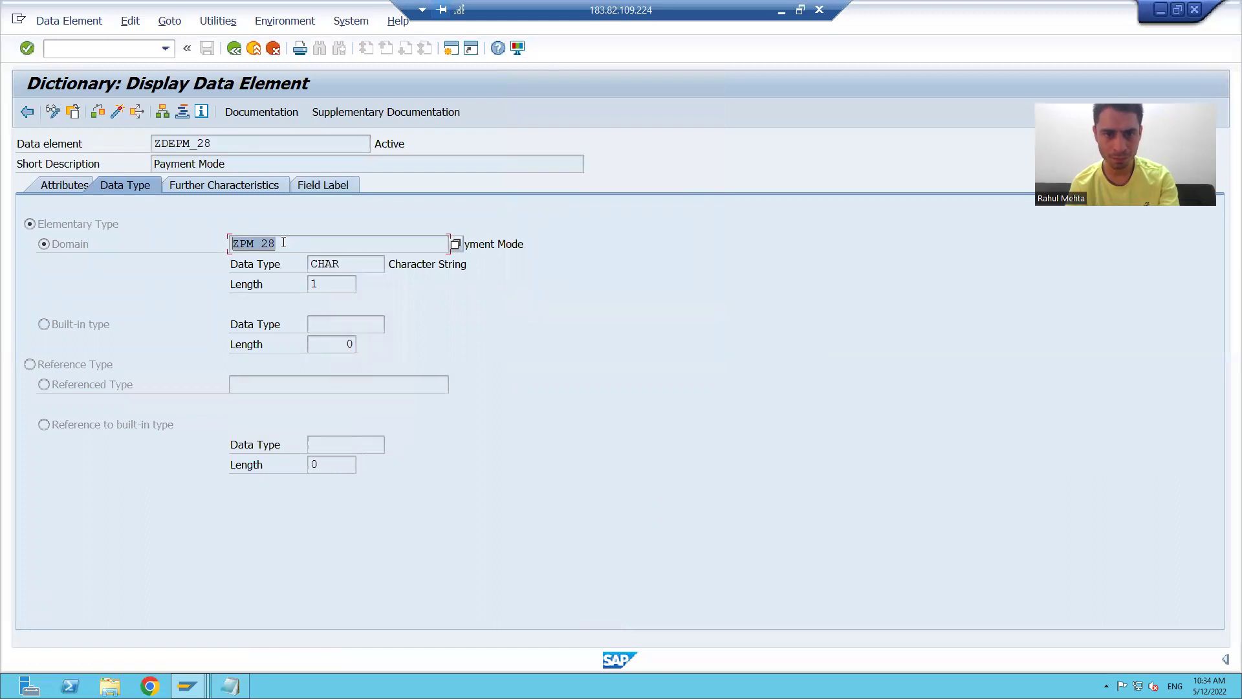
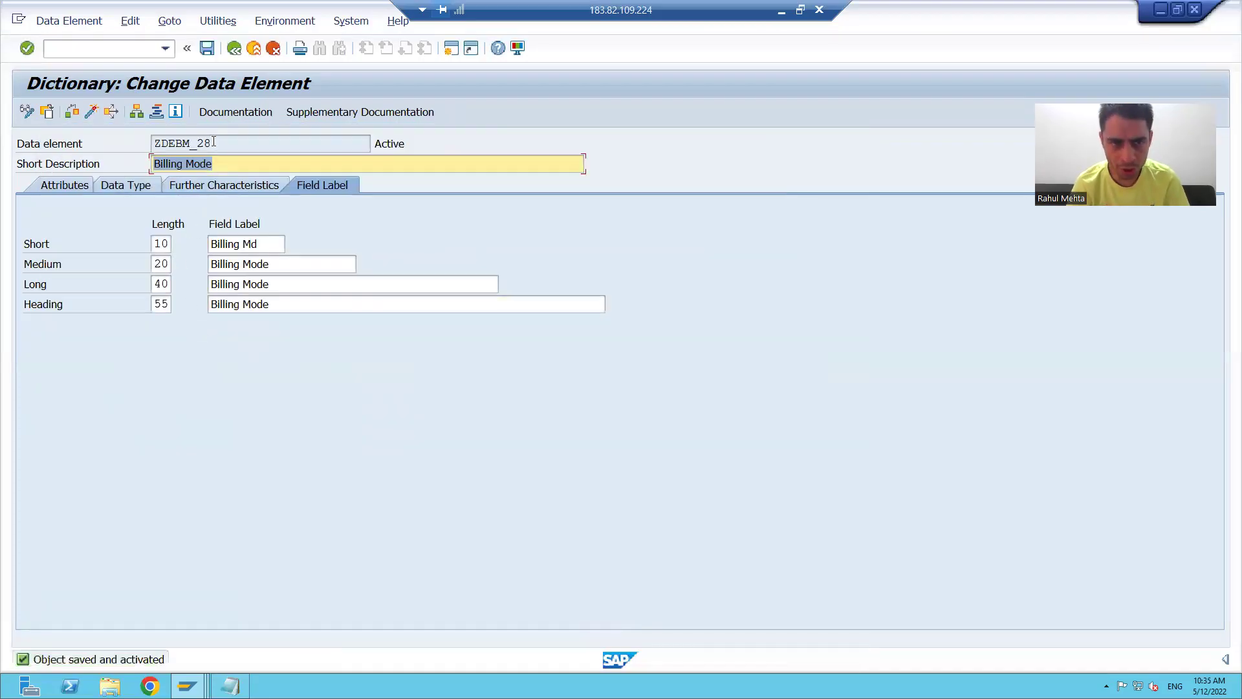
Step: Turn on Quick Cut and Paste and mark the data element name ZDEBM_28 for copying
left_click(517, 47)
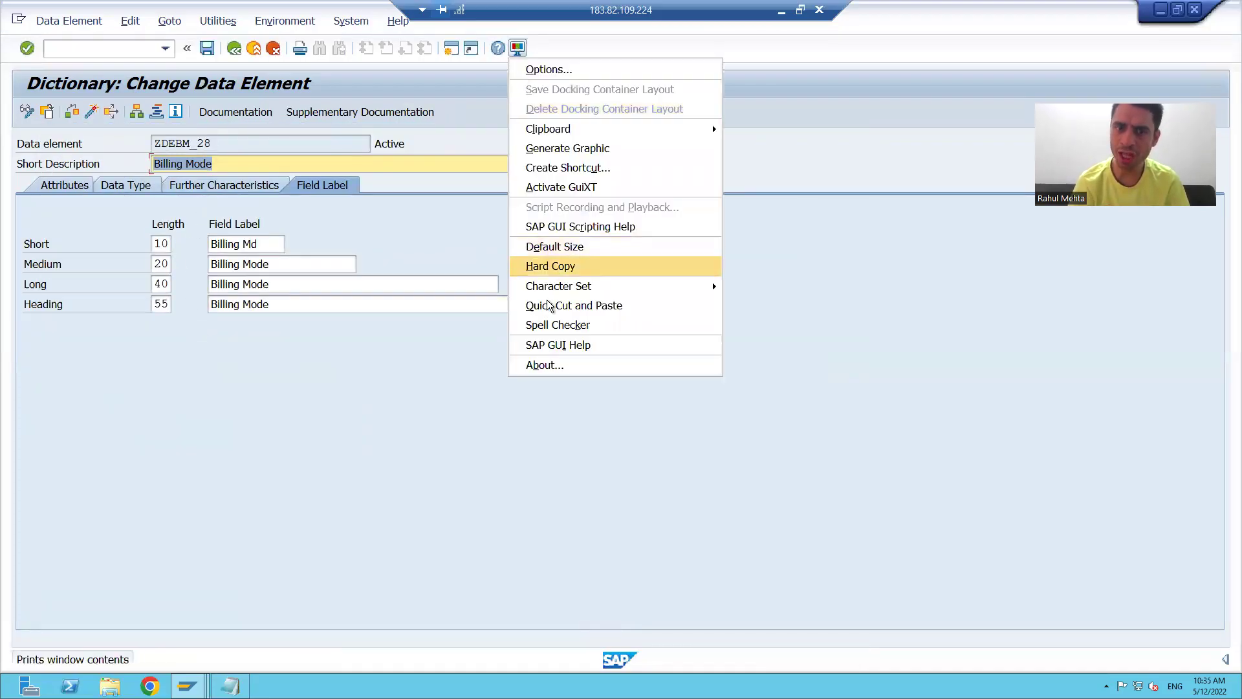
left_click(574, 306)
left_click(216, 146)
left_click_drag(212, 144, 154, 144)
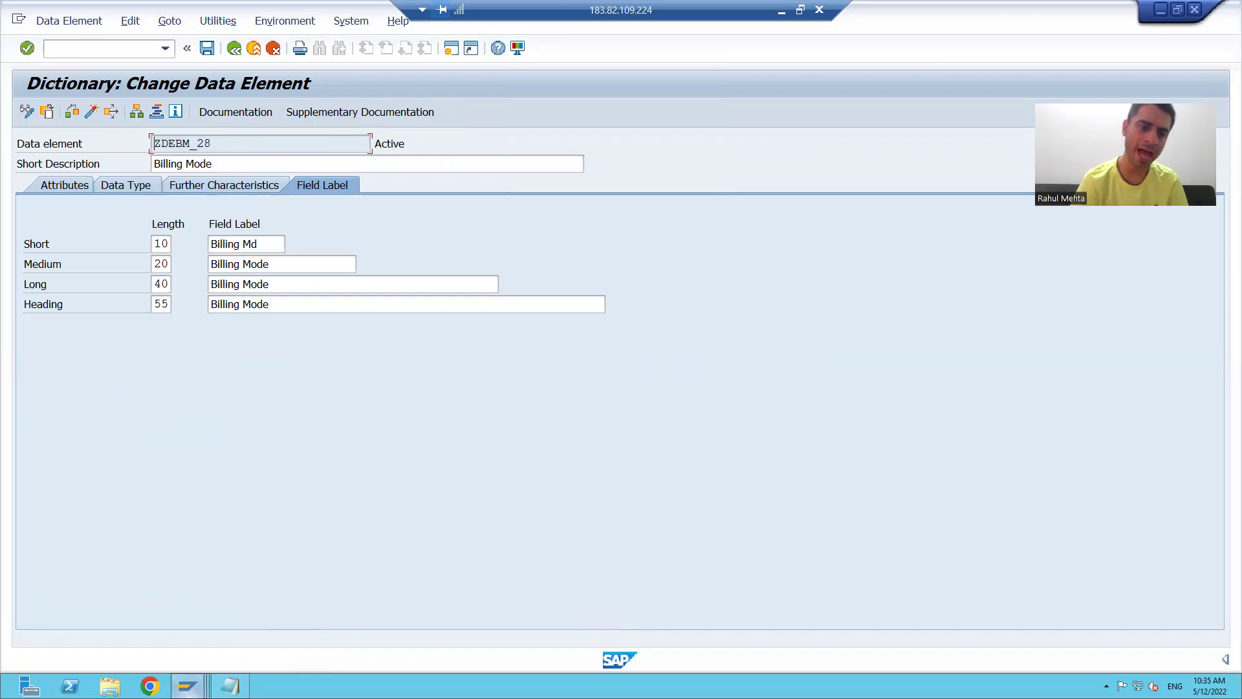
Step: Return to search help ZHORDERNO_28, turn on Modified for the PM parameter, and widen the Modified column
mouse_move(188, 684)
left_click(243, 623)
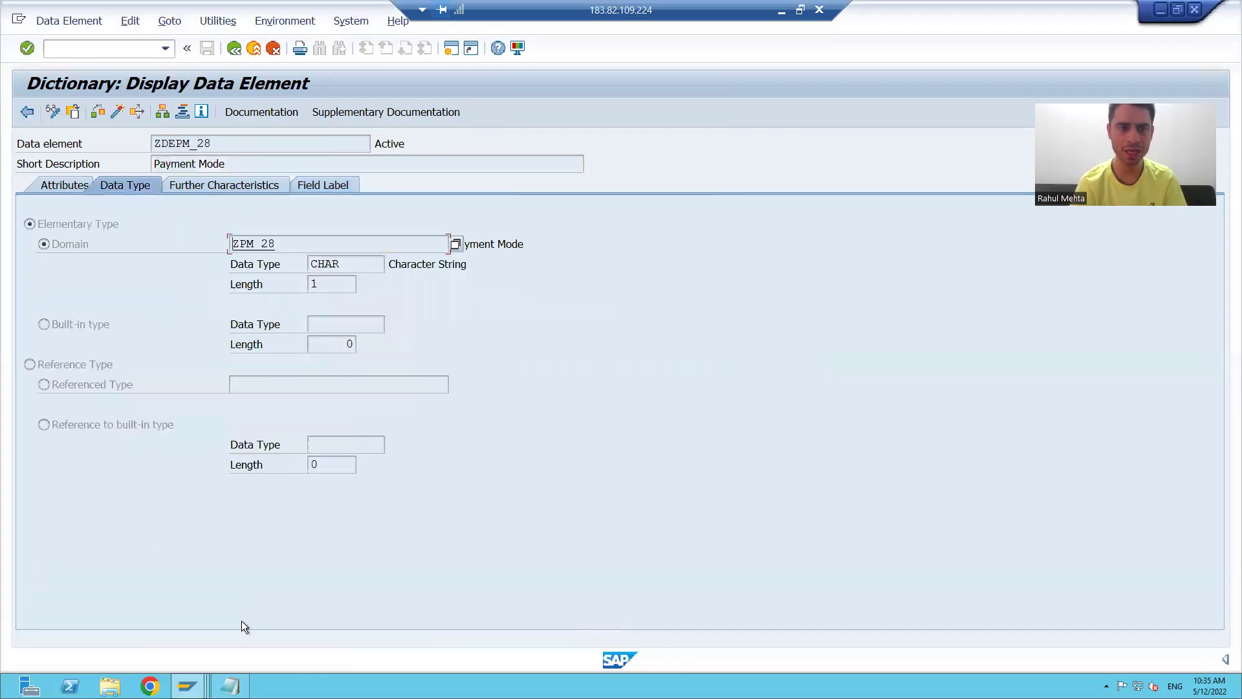
left_click(234, 49)
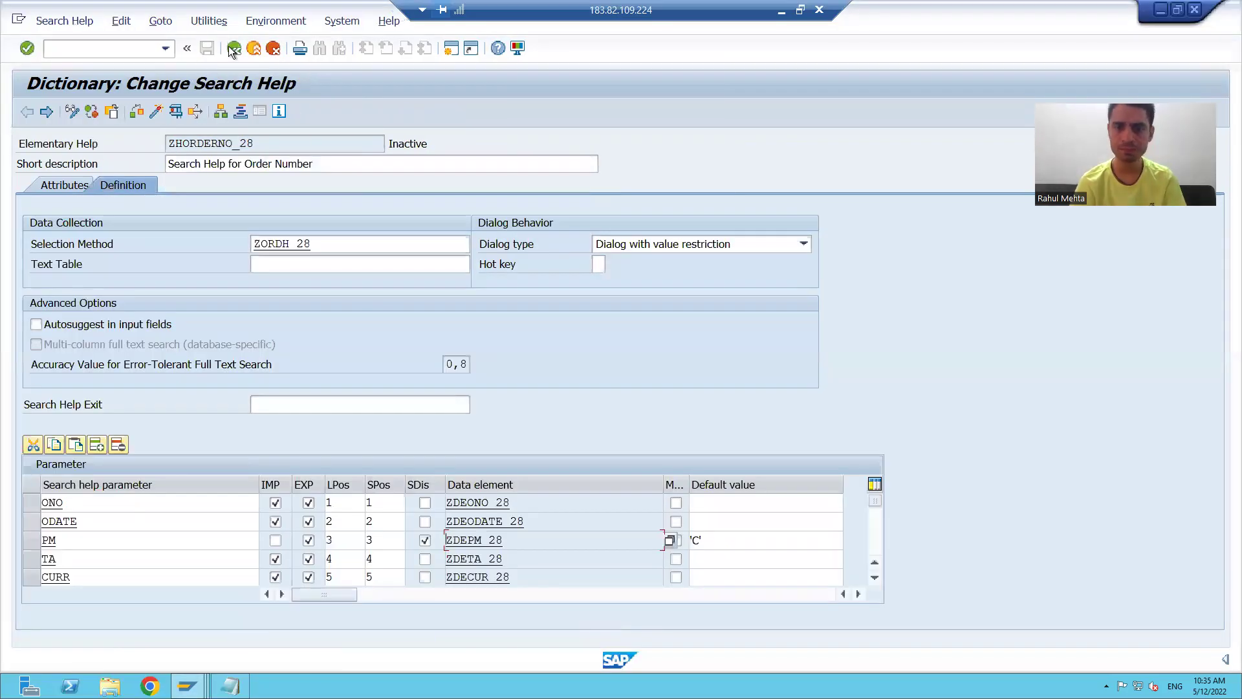
left_click(719, 543)
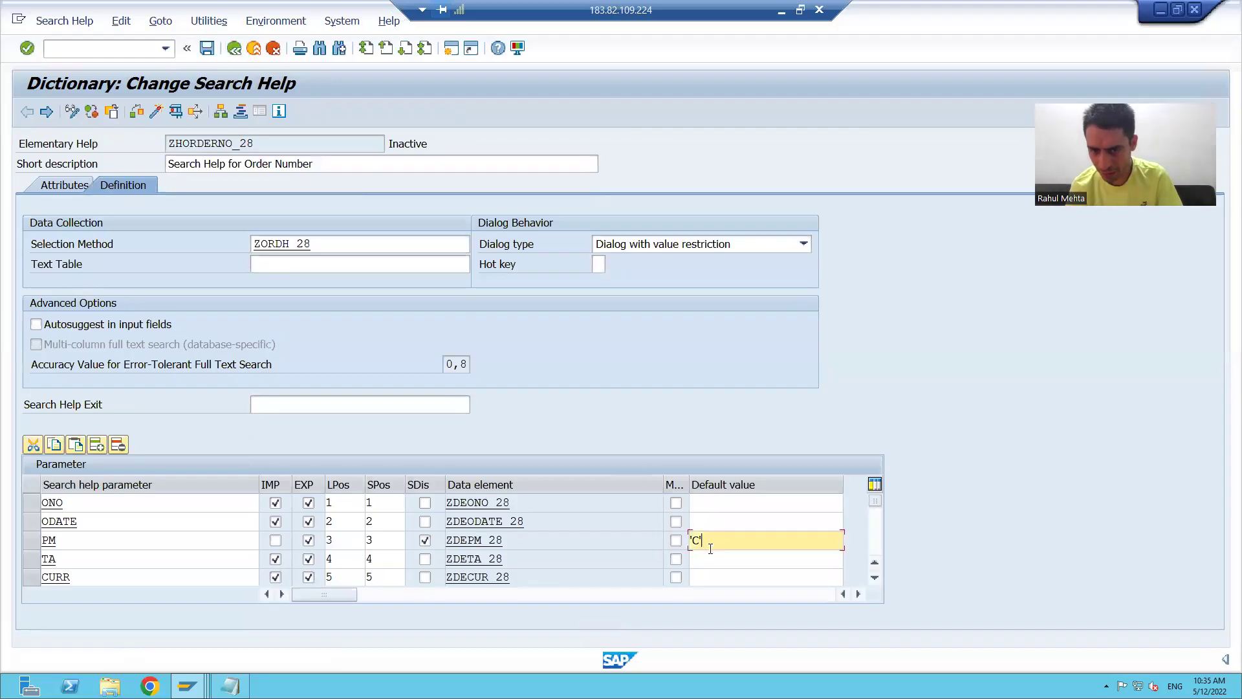
left_click(673, 541)
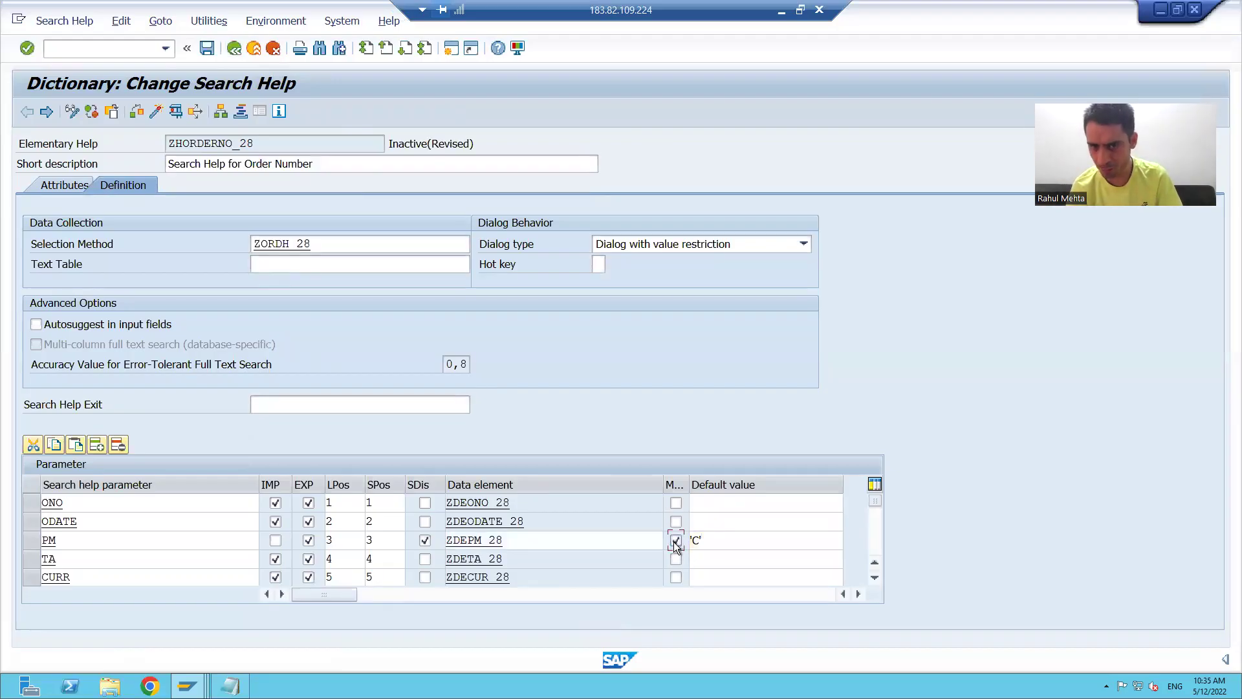
left_click(686, 485)
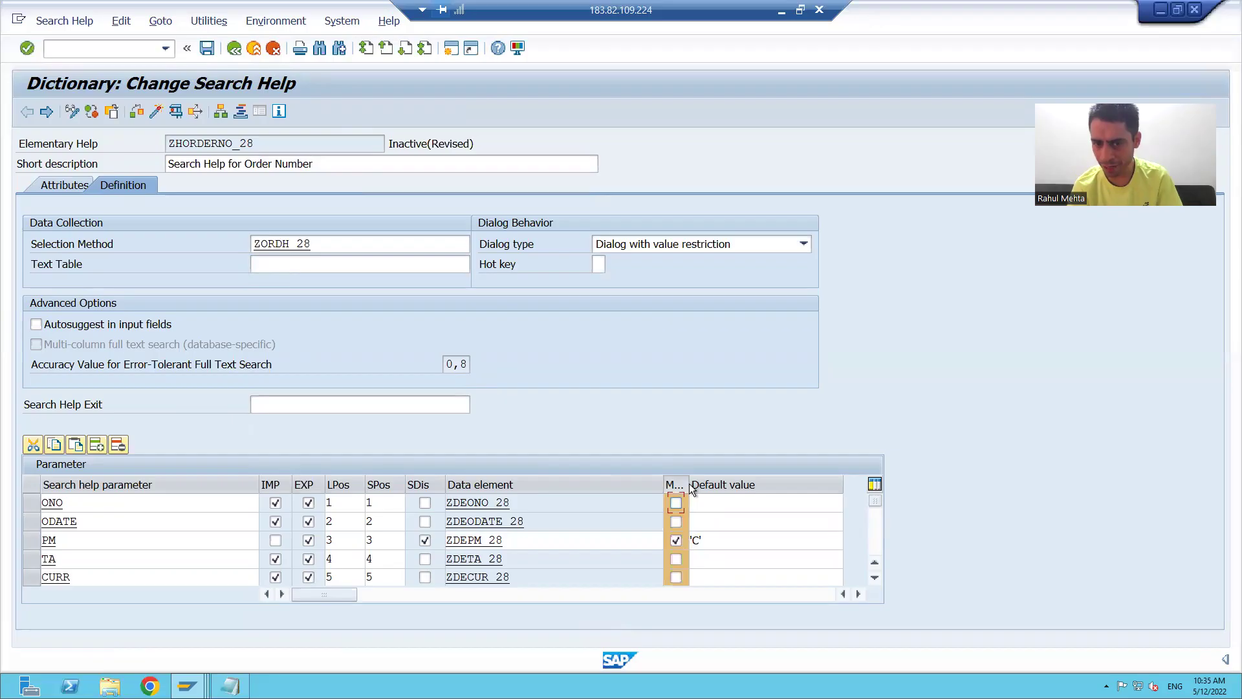
double_click(689, 485)
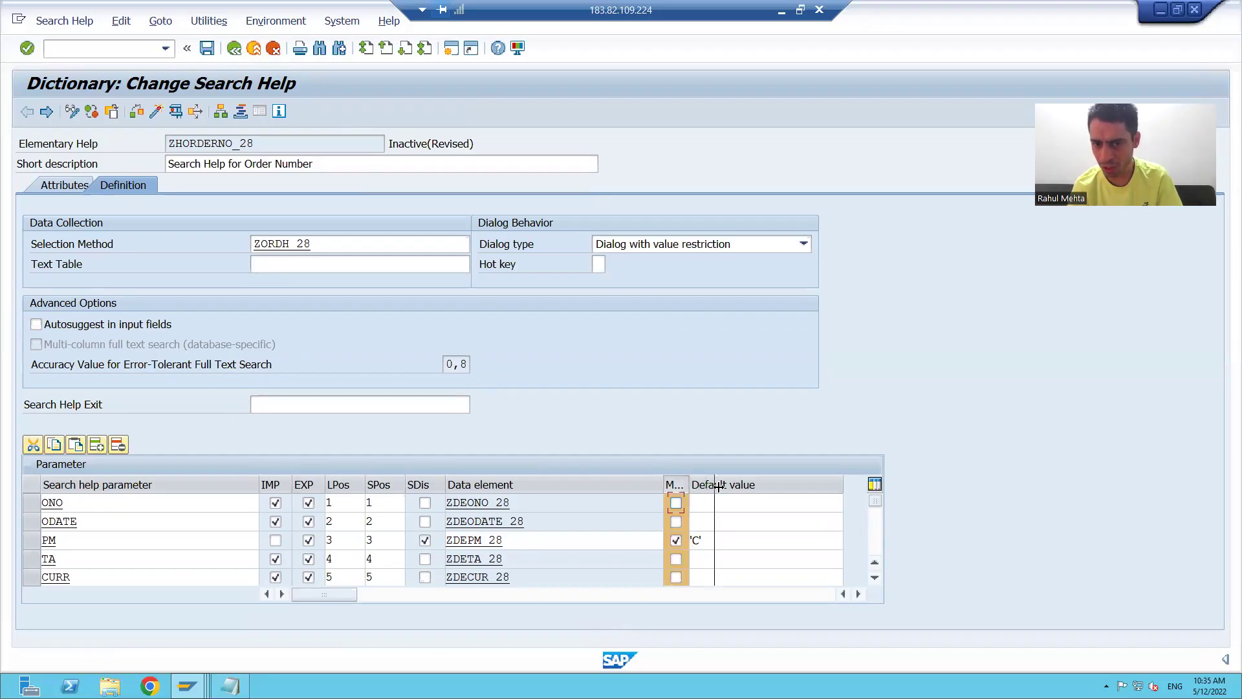
Step: Replace the PM parameter's data element with ZDEBM_28, copied from the data element session
left_click(525, 541)
key("BackSpace")
key("BackSpace")
key("BackSpace")
key("BackSpace")
key("BackSpace")
key("BackSpace")
key("BackSpace")
key("BackSpace")
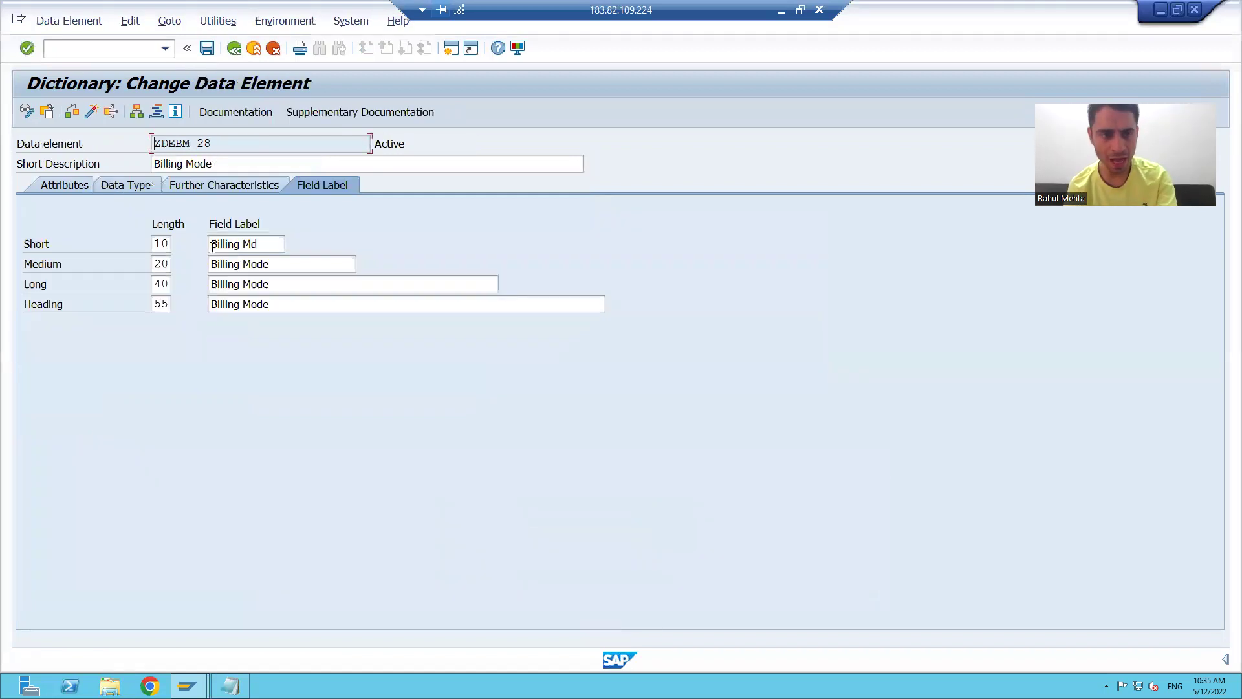
left_click_drag(214, 143, 153, 143)
key("ctrl+c")
key("alt+Tab")
key("ctrl+v")
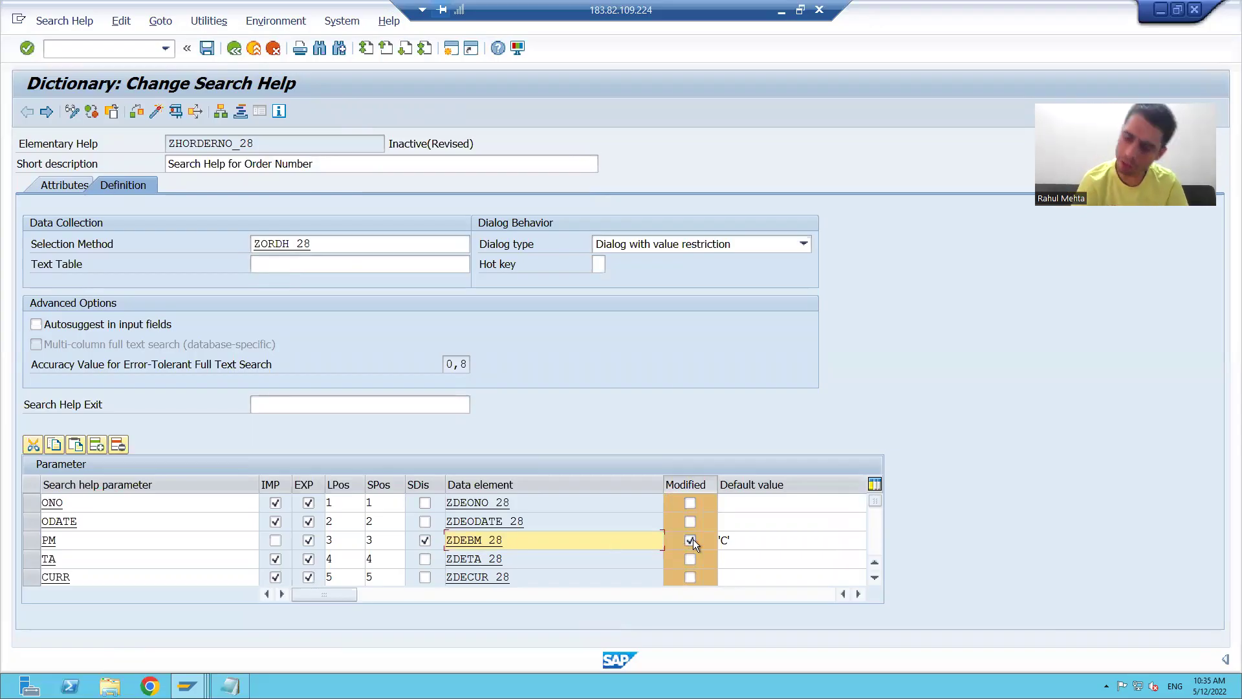
Step: Activate the search help and test it to check the PM field's label in the value restriction dialog
left_click(545, 542)
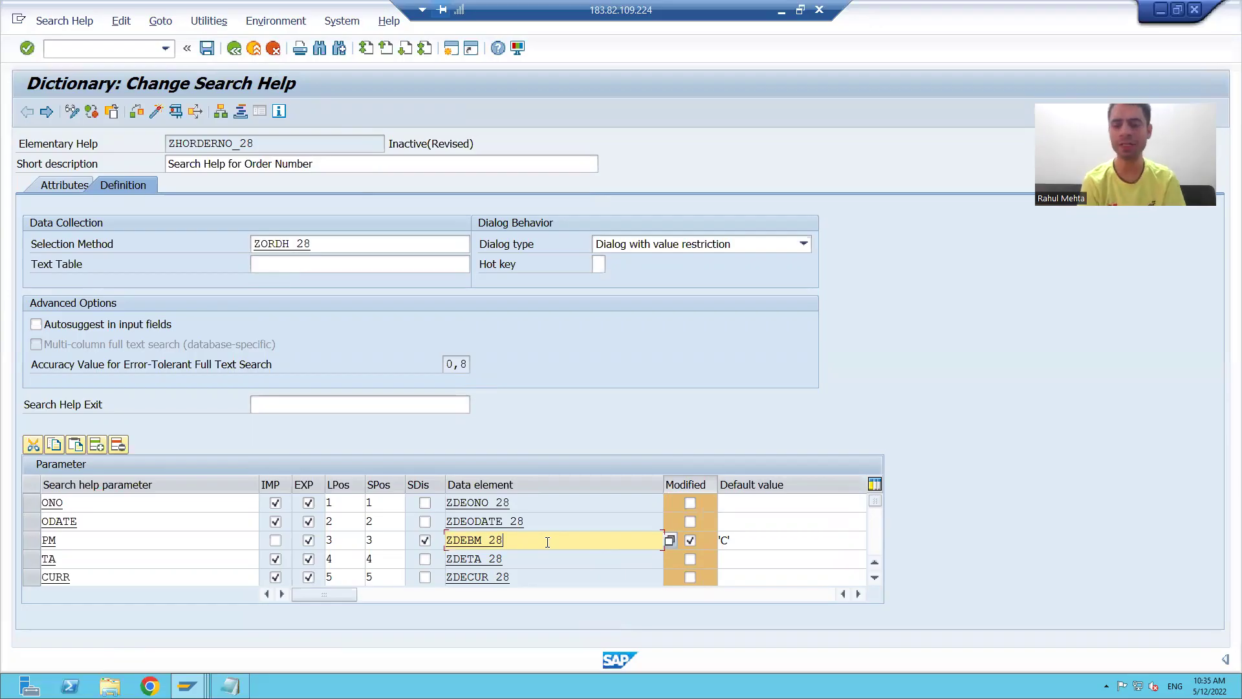
left_click(155, 111)
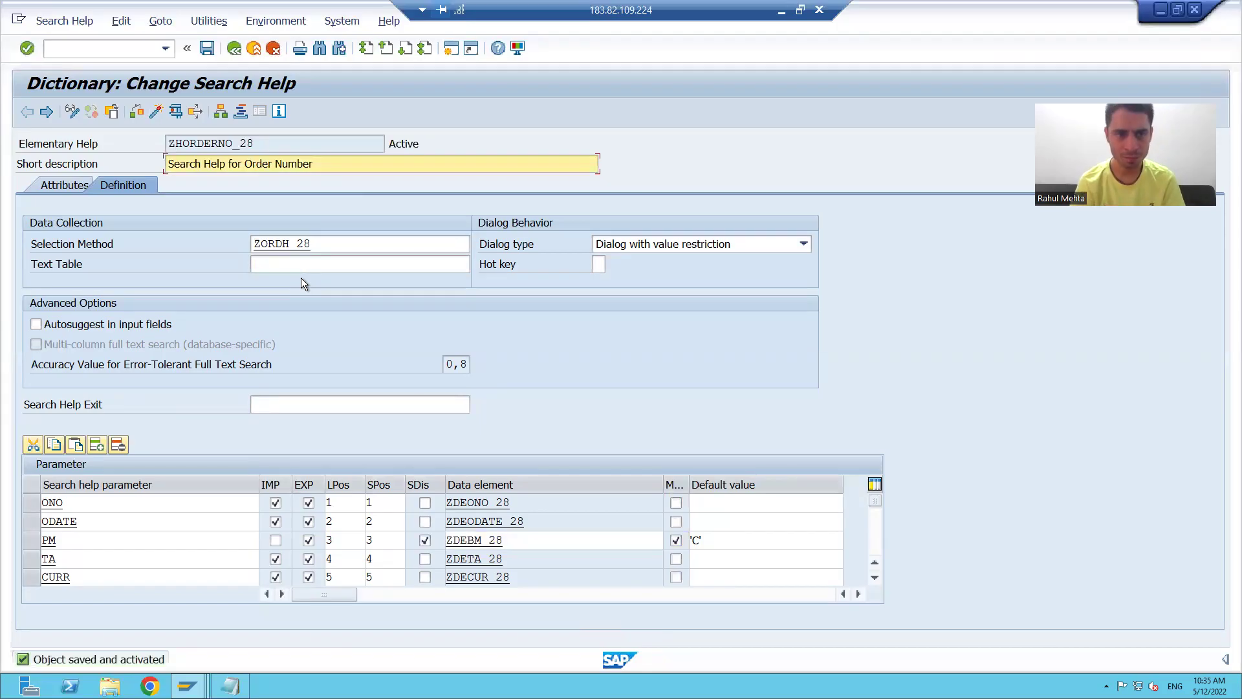
left_click(175, 112)
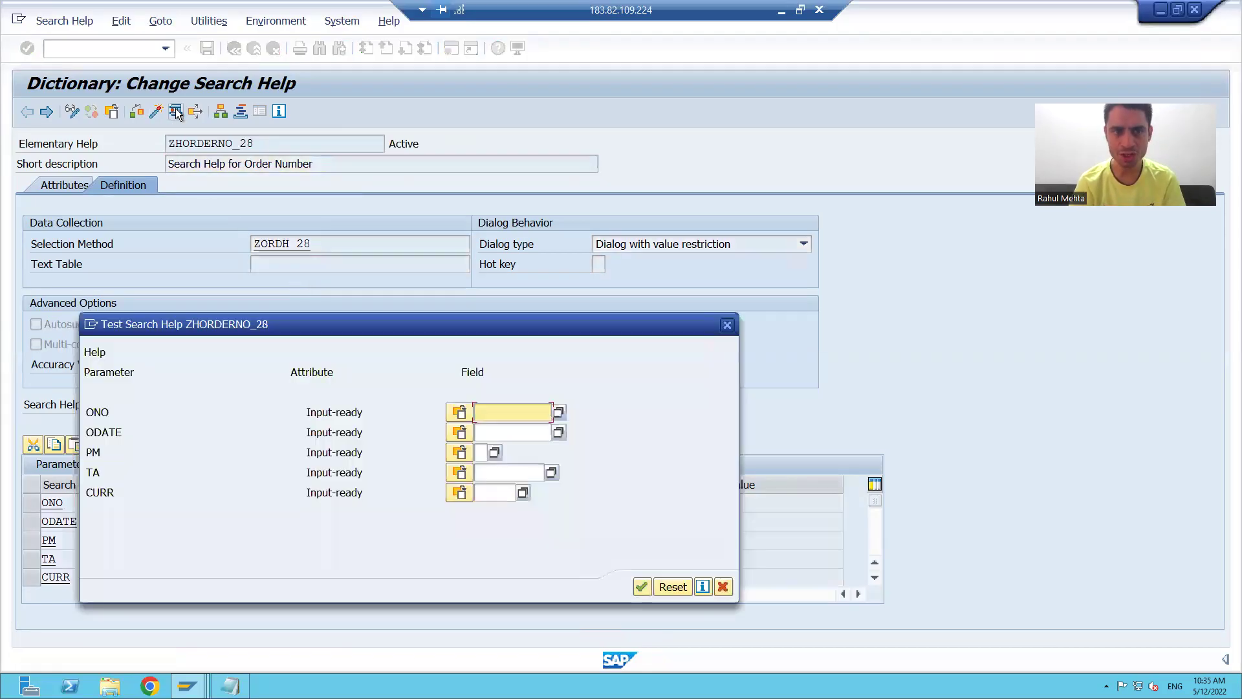
left_click(469, 492)
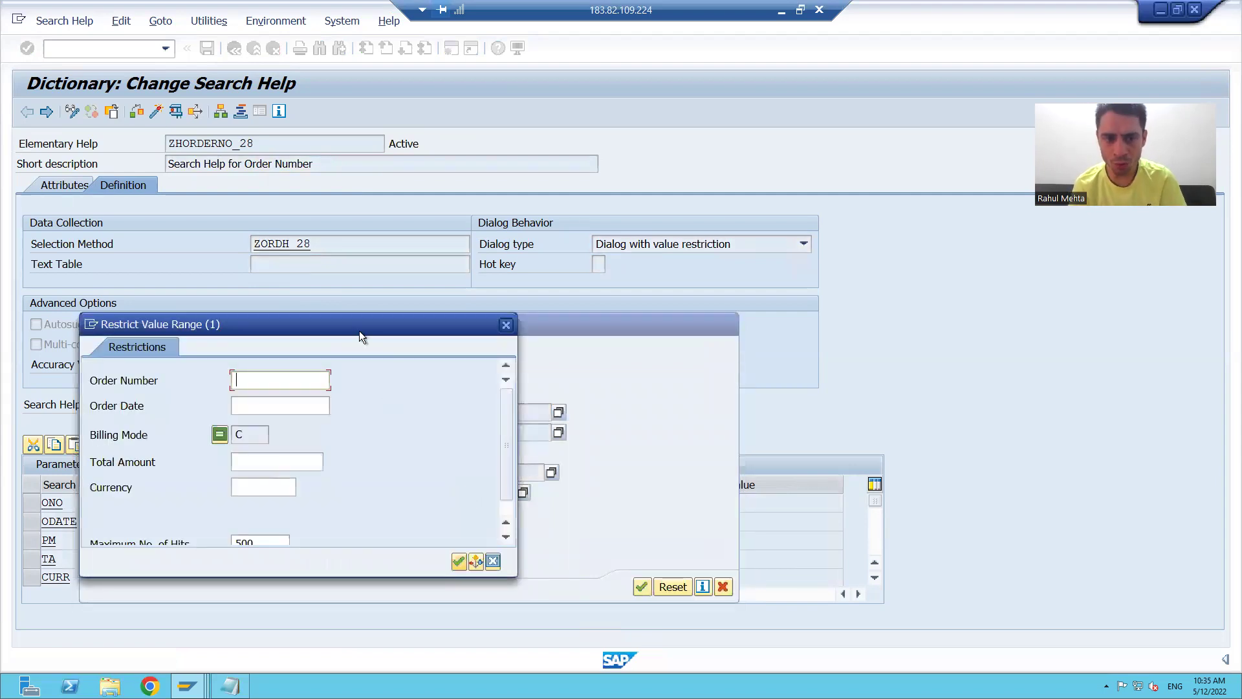
left_click_drag(363, 321, 428, 258)
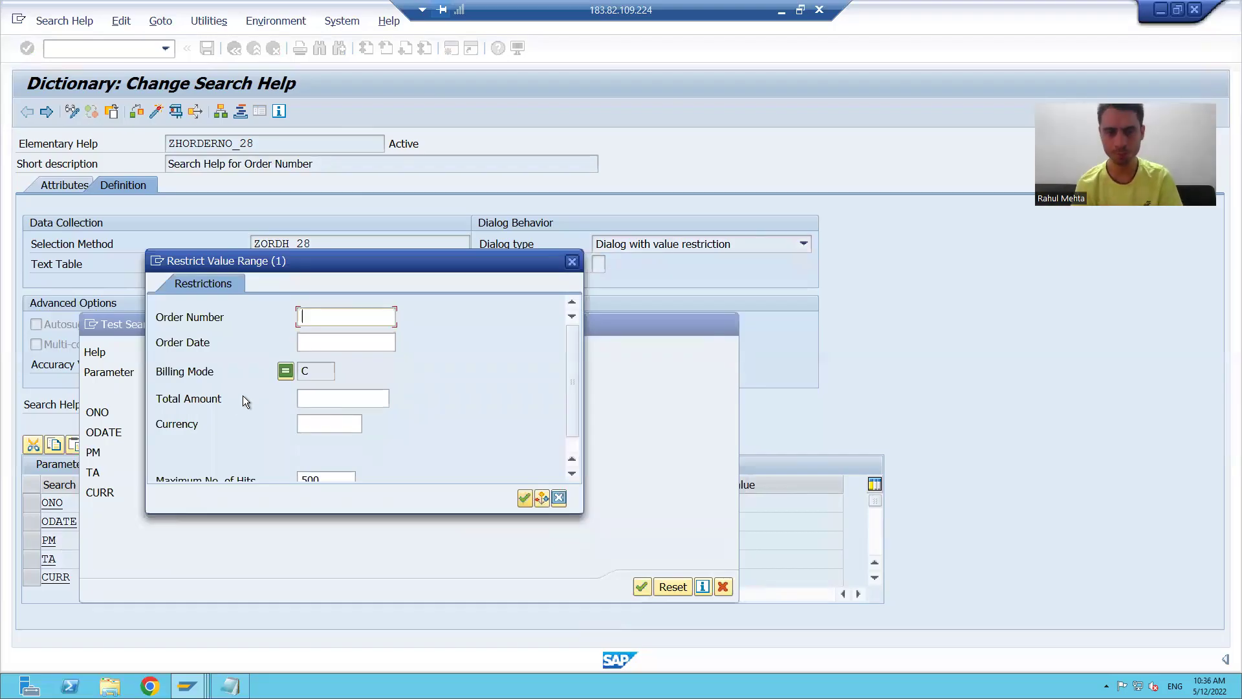
left_click(566, 263)
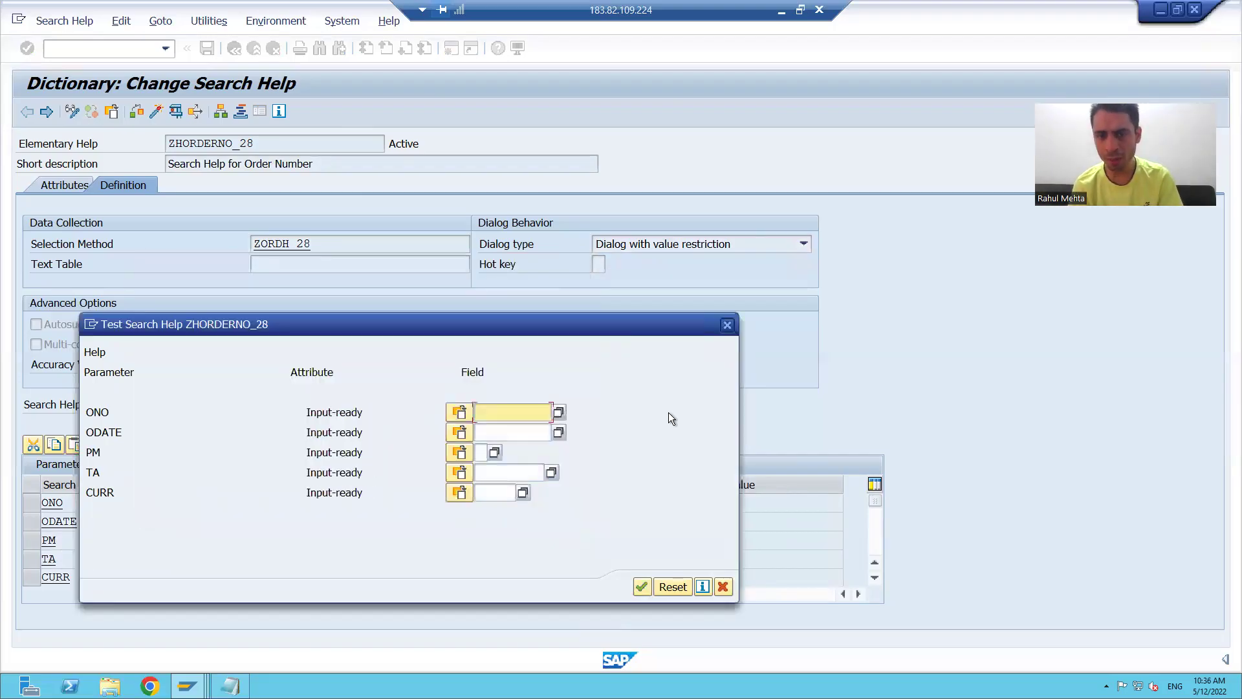
left_click(722, 586)
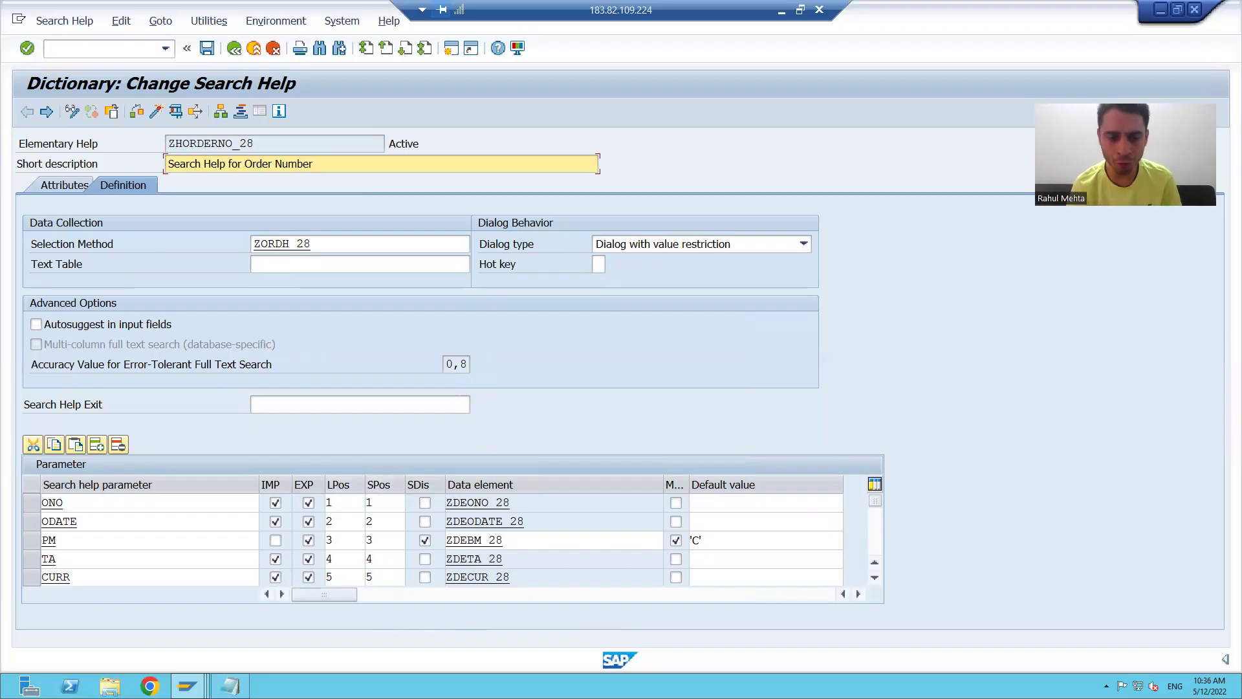
Step: Switch to the Notepad notes and review the explanations of LPOS and SPOS
left_click(229, 683)
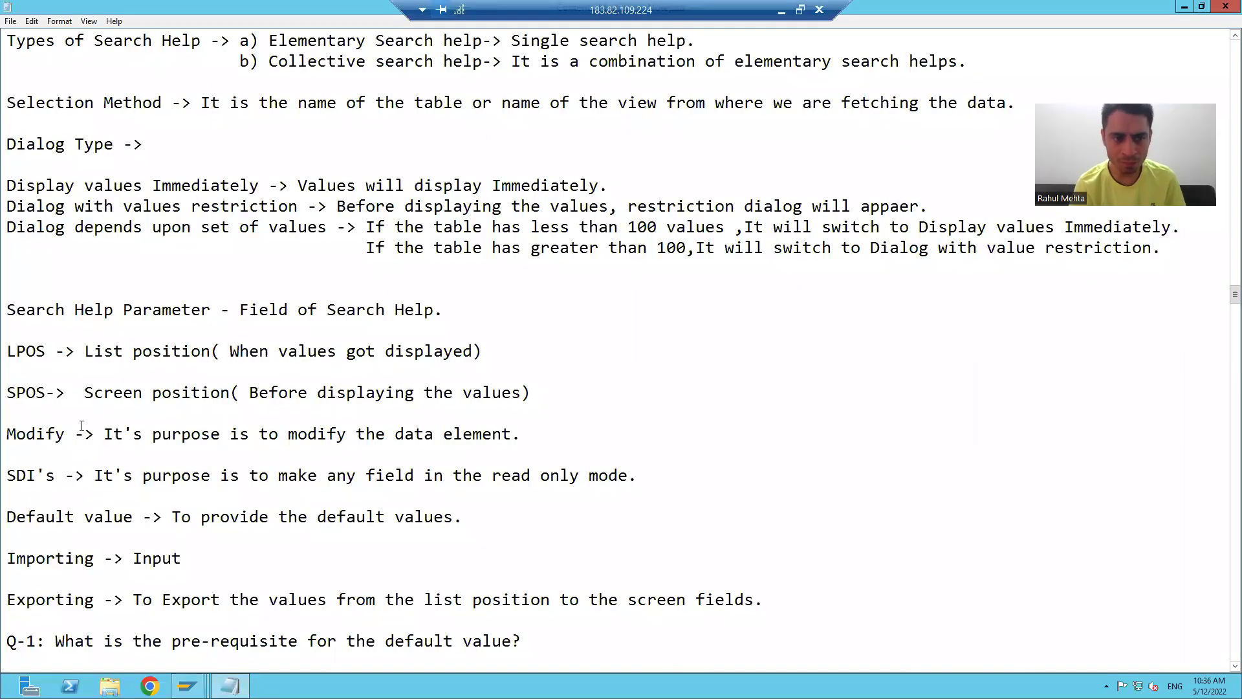
left_click_drag(7, 352, 47, 354)
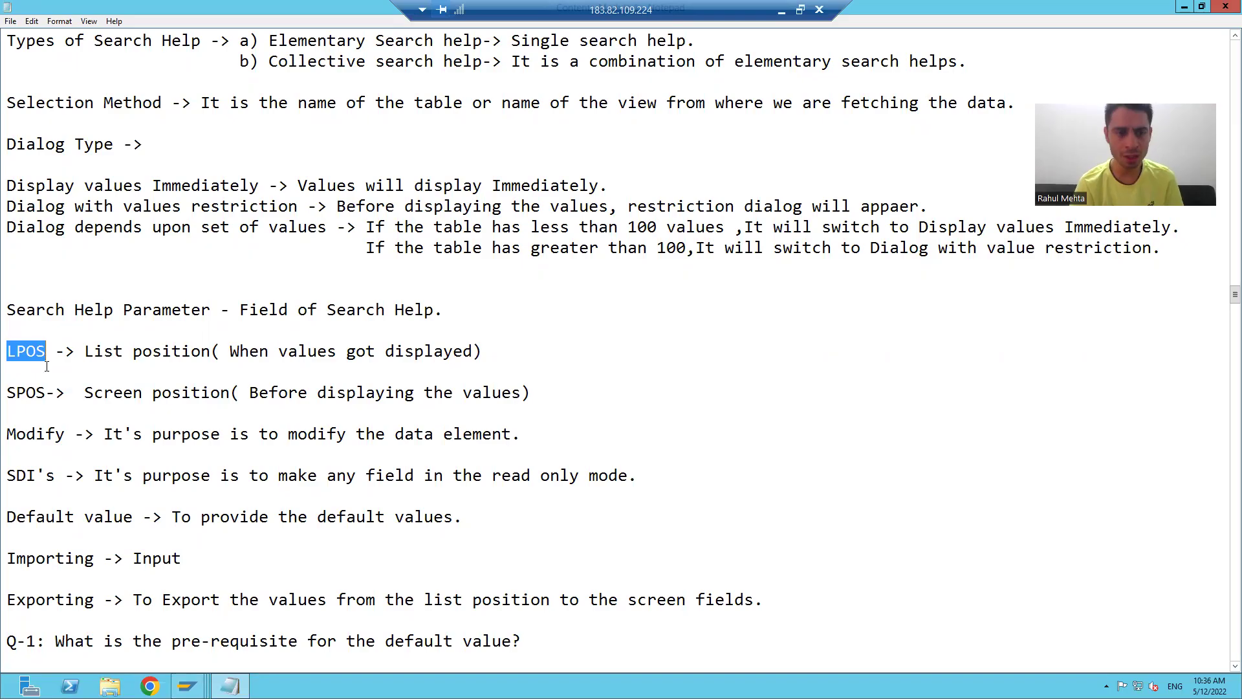
left_click_drag(7, 395, 50, 398)
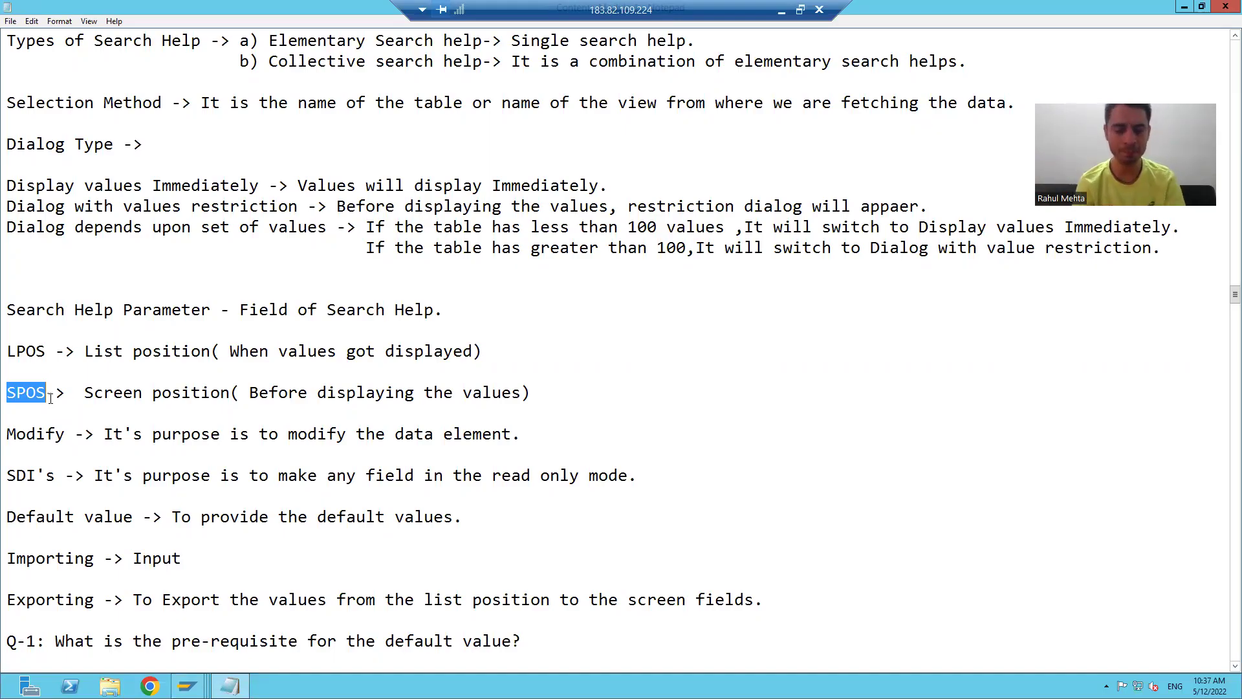
Step: Switch back to SAP and go through the list positions of the parameters from ONO to CURR
key("alt+Tab")
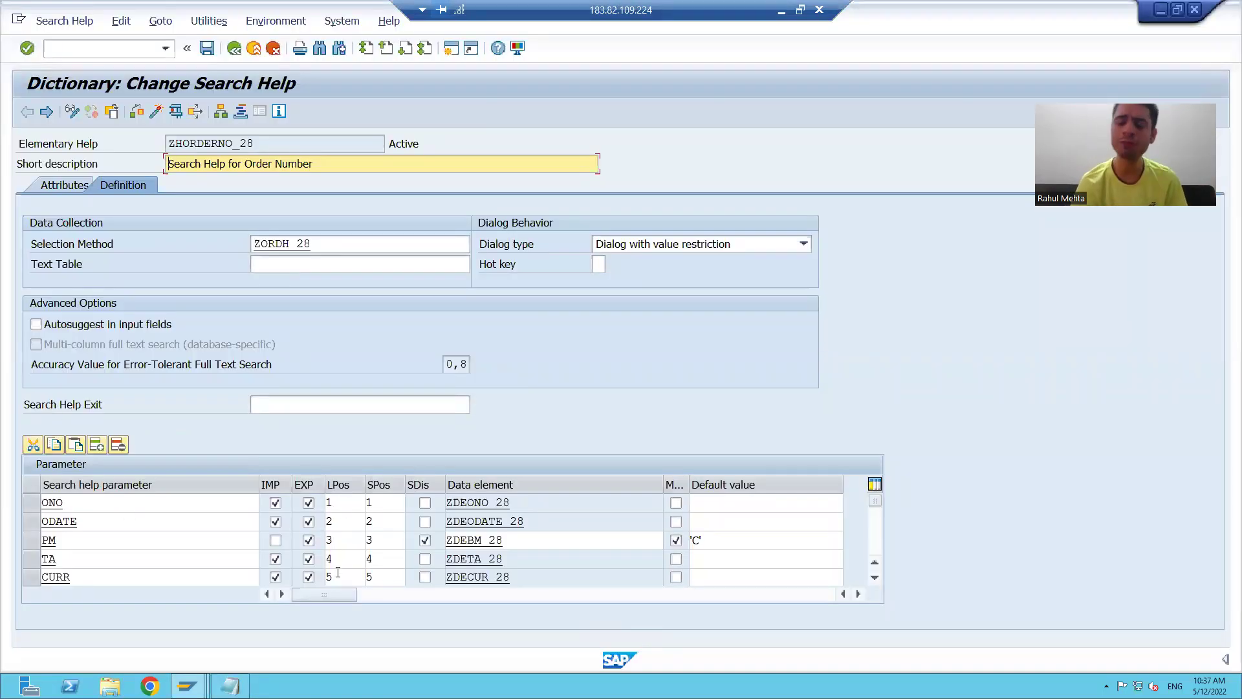
left_click(341, 503)
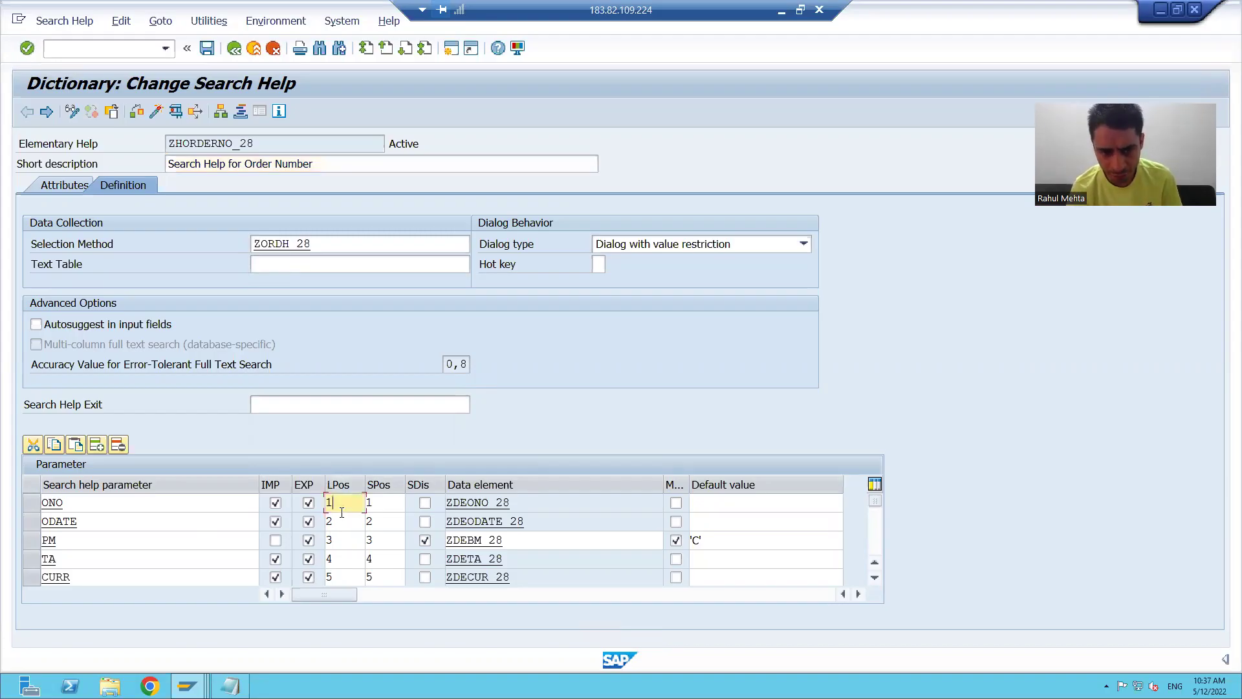
key("Down")
key("Down")
key("Down")
key("Down")
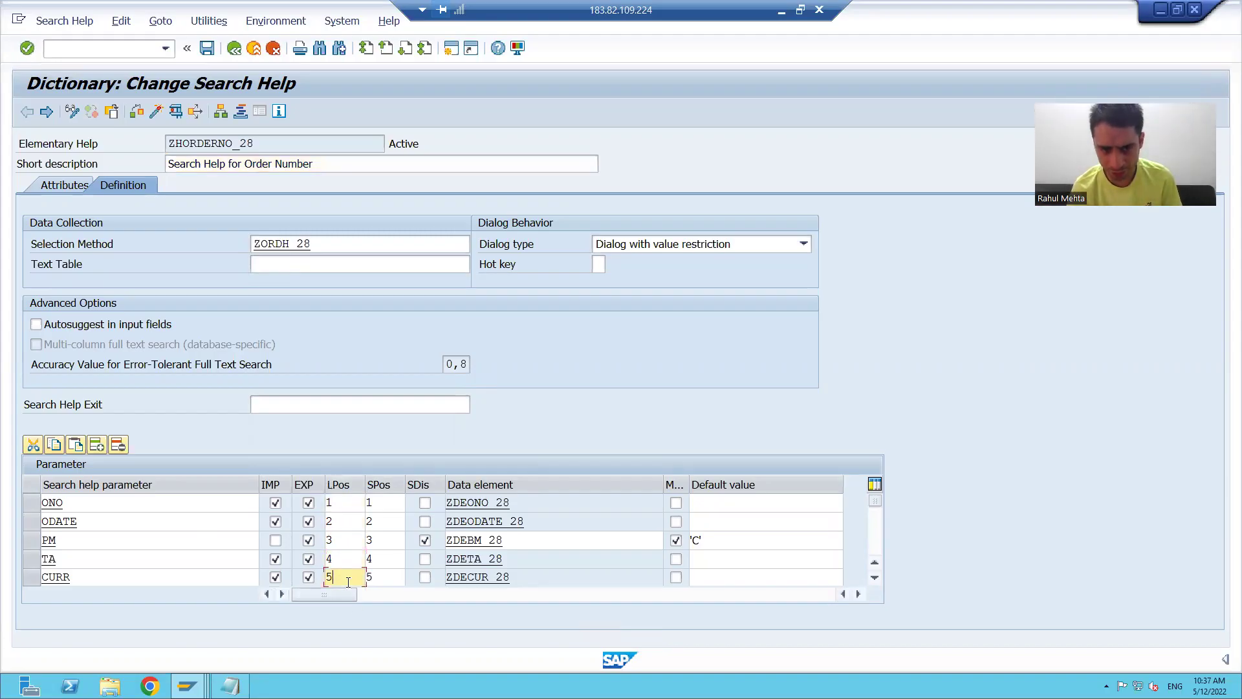
Step: Highlight the parameter rows ONO, ODATE, PM, TA and CURR one after another
left_click(25, 500)
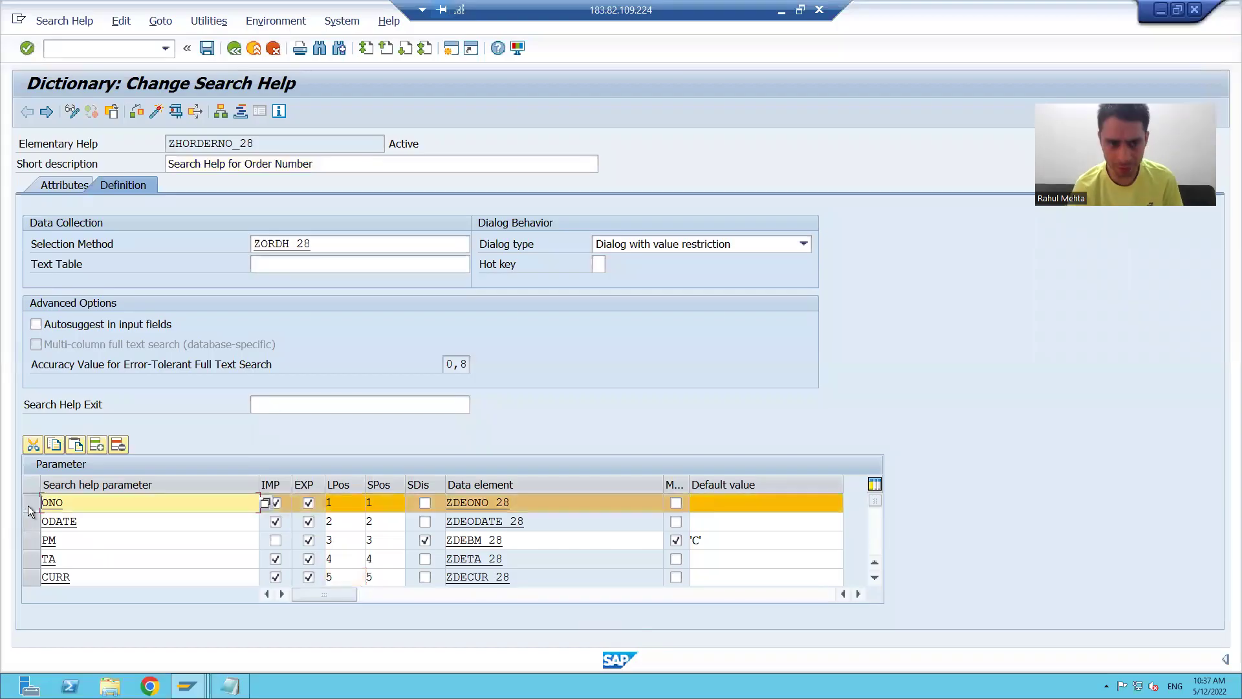
left_click(29, 521)
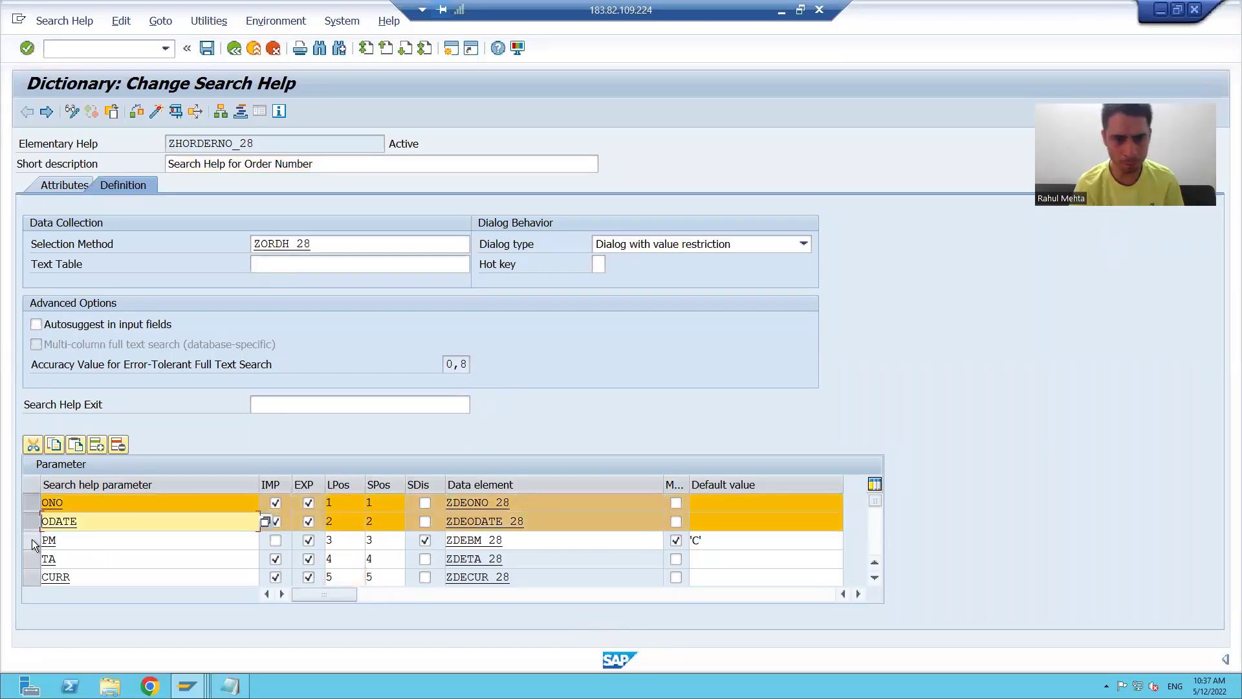
left_click(33, 539)
left_click(33, 558)
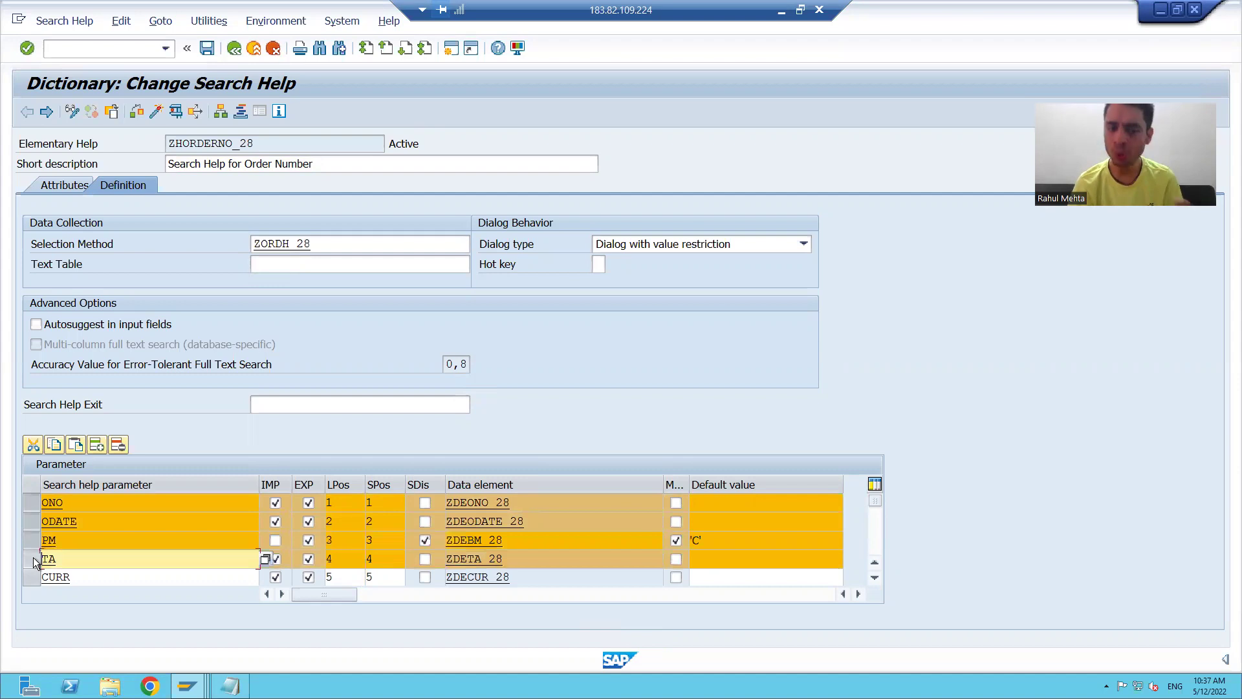
left_click(32, 577)
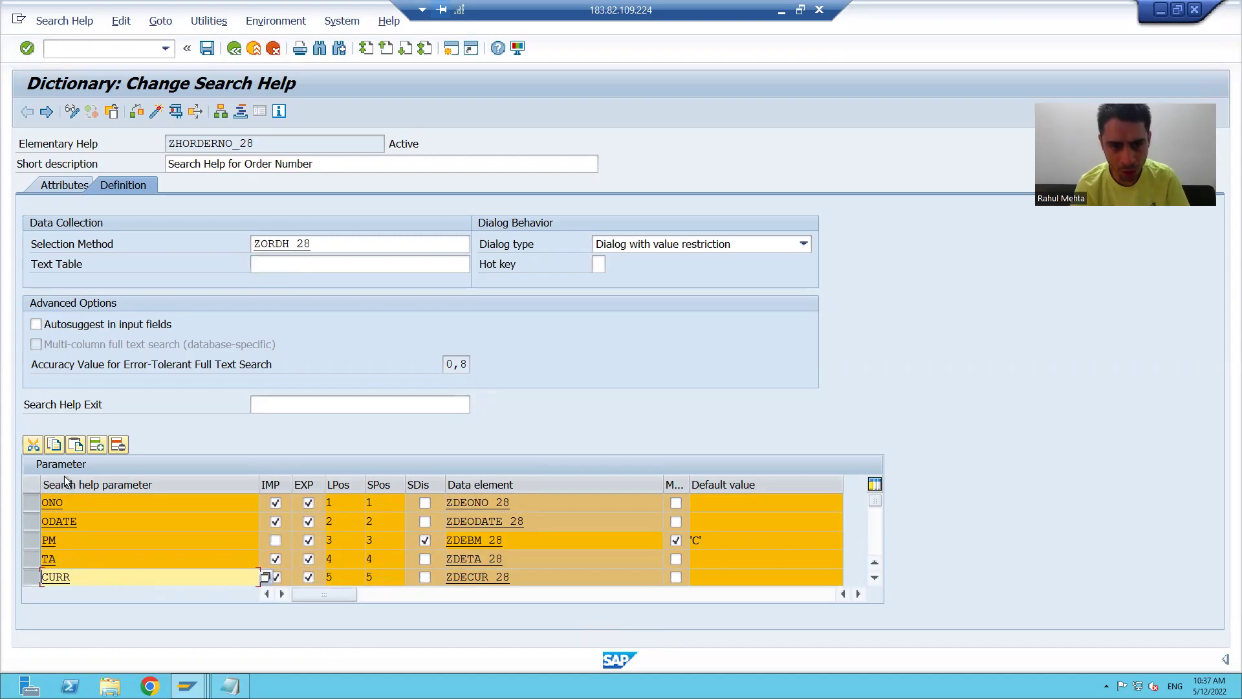
Step: Test the search help without added restrictions, compare the field order in the restriction dialog and hit list, and close the test
left_click(176, 114)
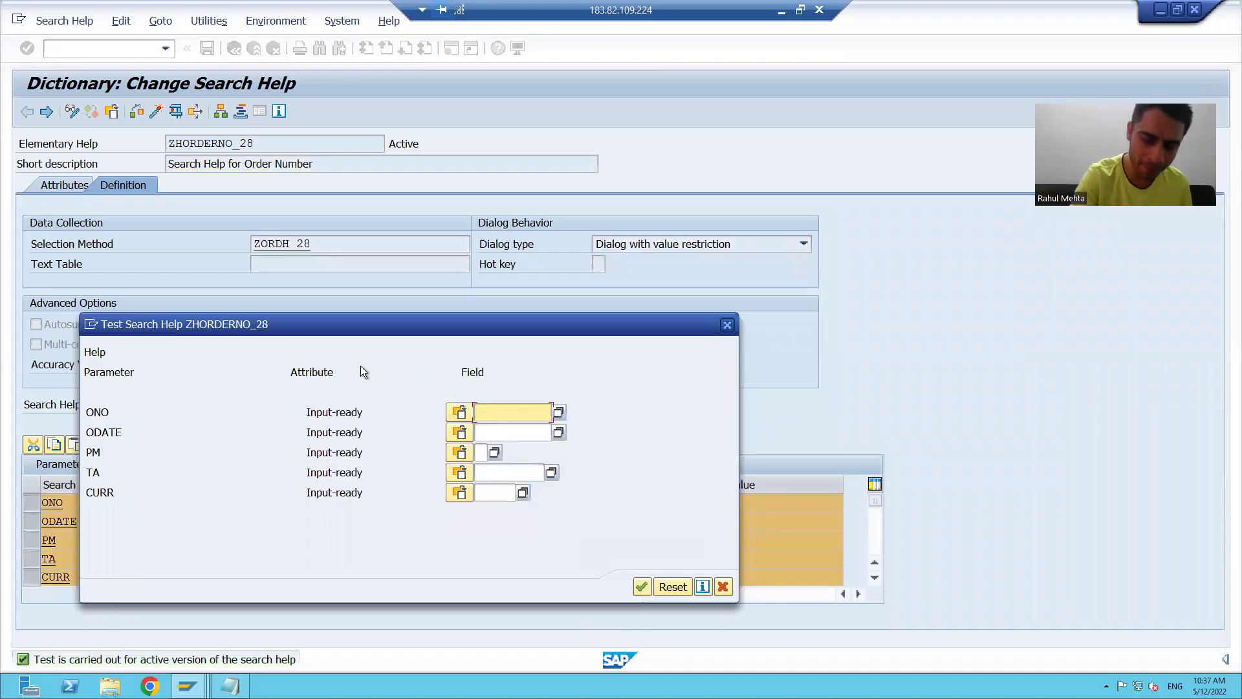
key("Return")
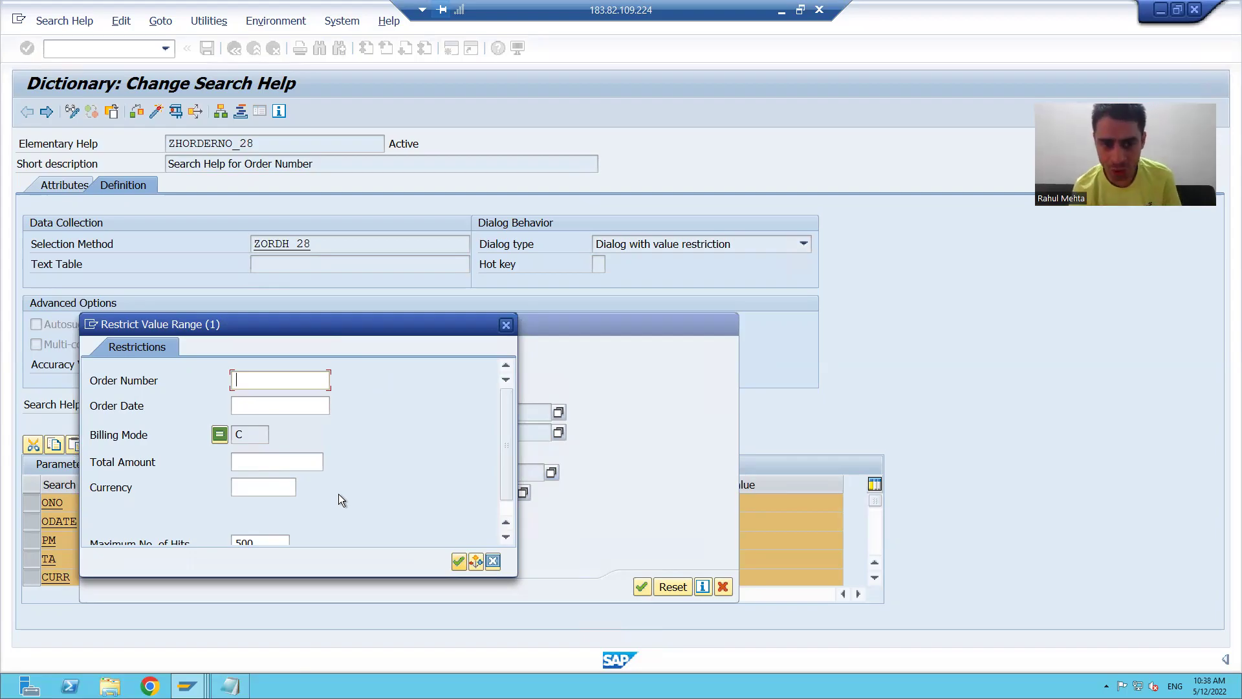
left_click_drag(337, 316, 495, 273)
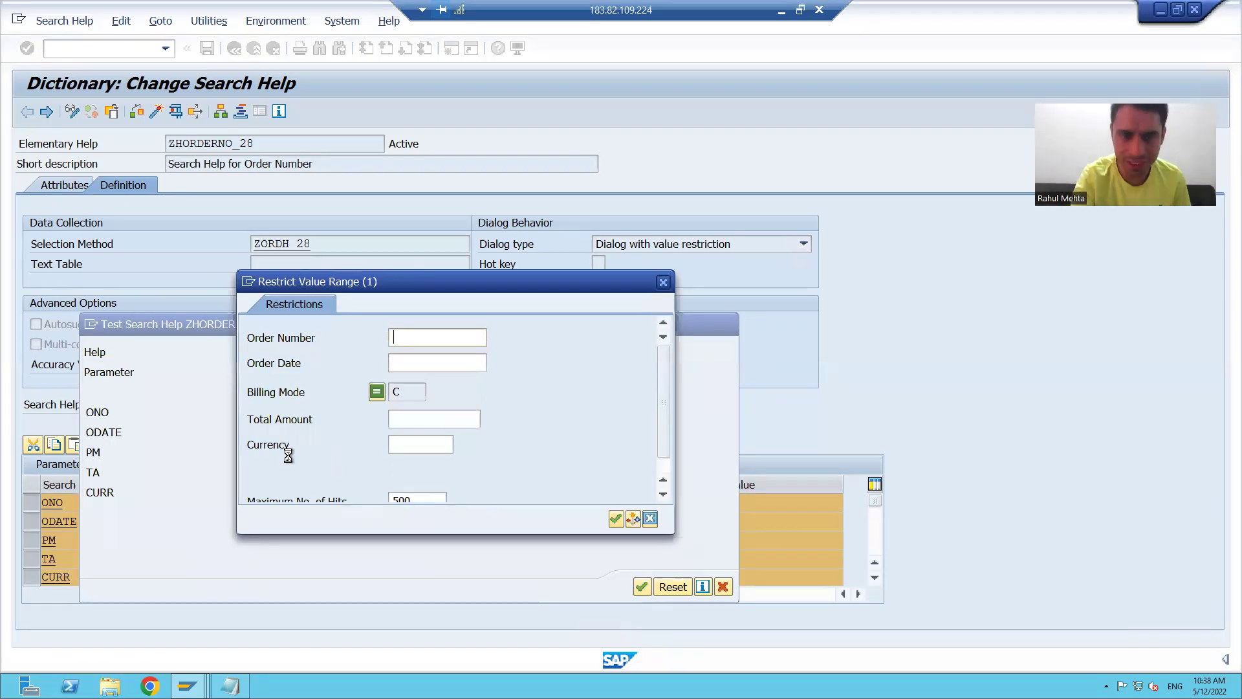
key("Return")
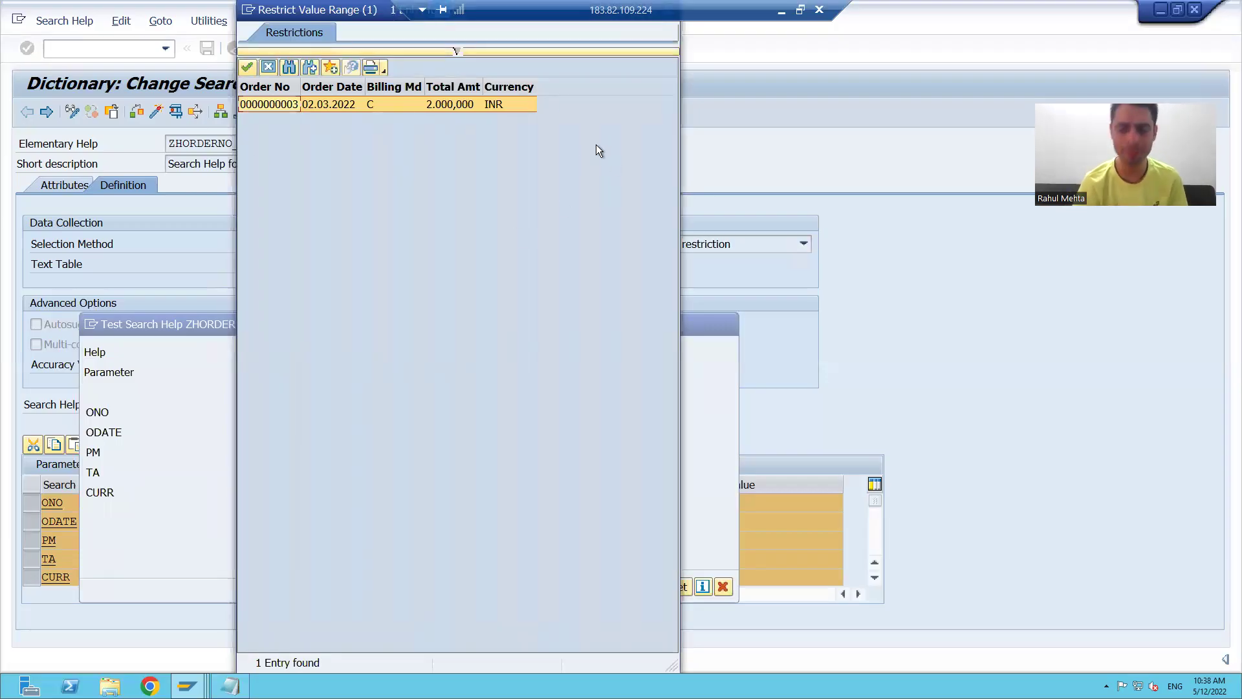
left_click_drag(301, 87, 472, 87)
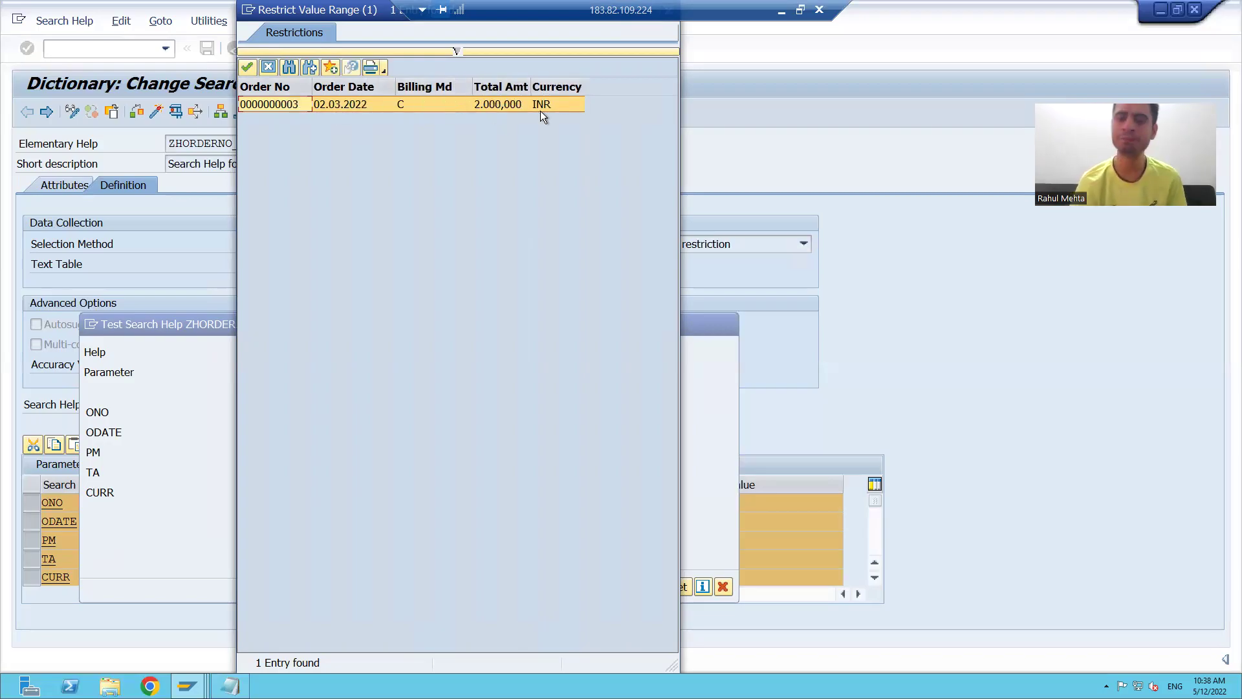
left_click_drag(346, 24, 349, 66)
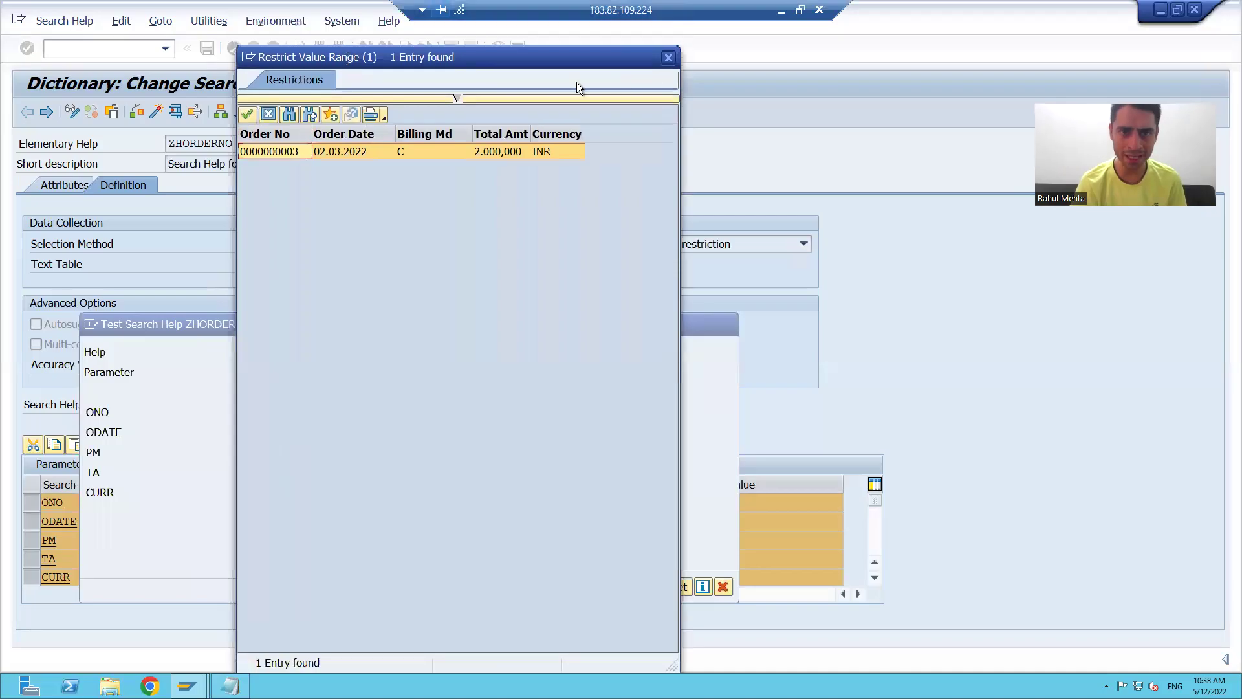
left_click(667, 55)
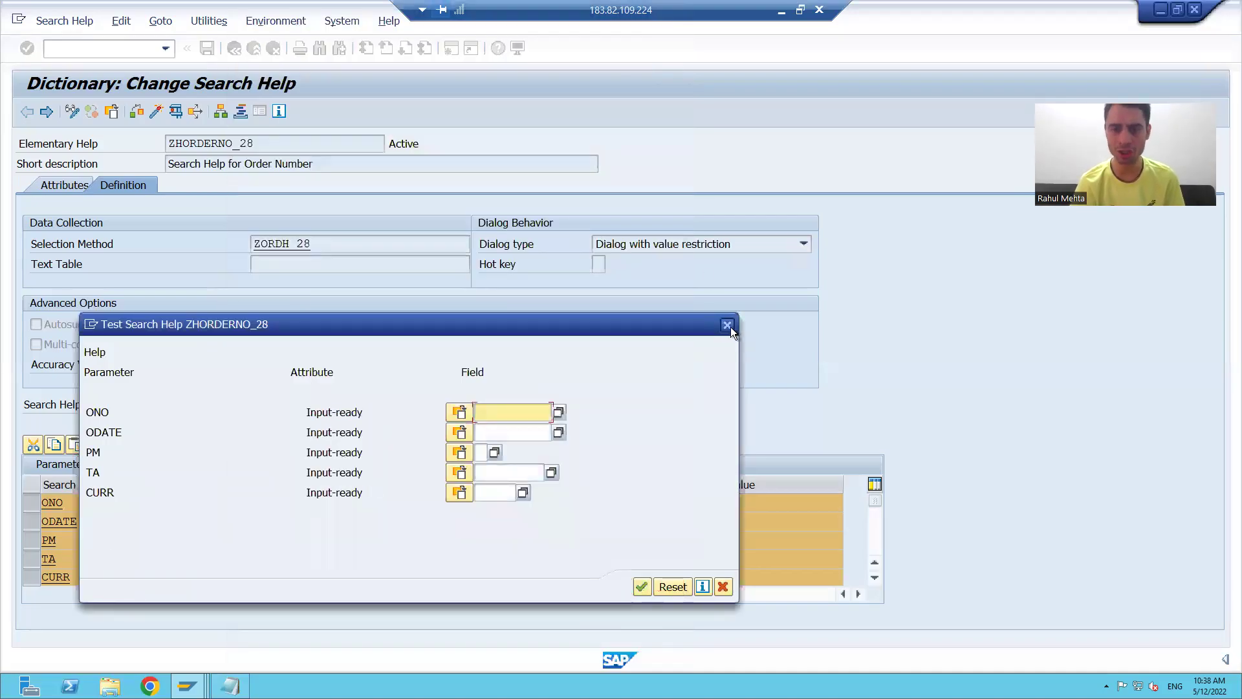
left_click(727, 324)
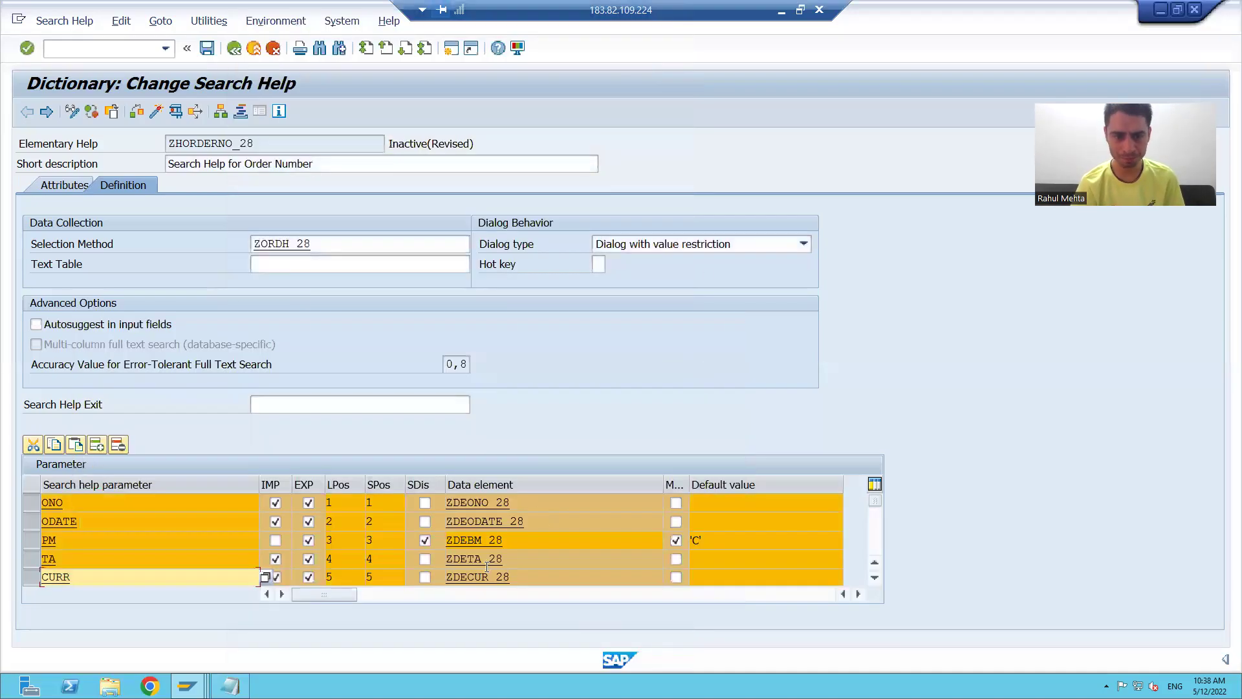
Step: Clear the highlighting from the parameter rows ONO, ODATE, PM, TA and CURR
left_click(29, 510)
left_click(29, 522)
left_click(29, 541)
left_click(33, 564)
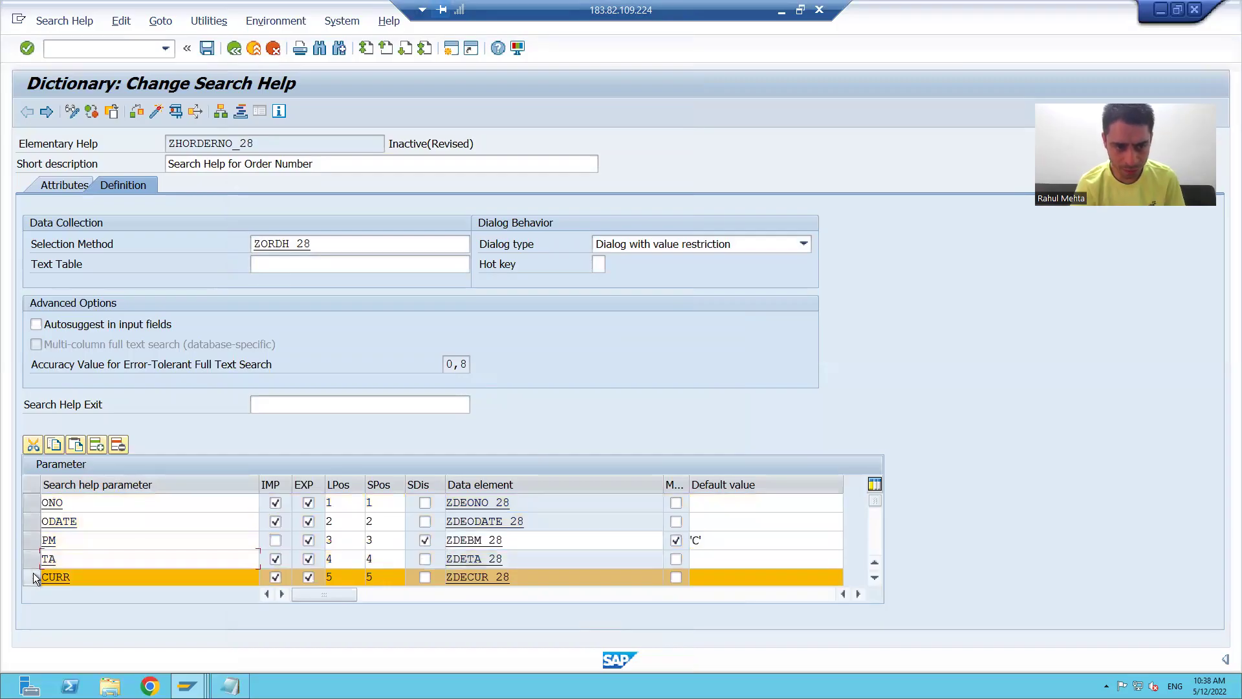
left_click(33, 574)
Step: Set the list position of parameter ONO to 2 and that of ODATE to 1
left_click(349, 505)
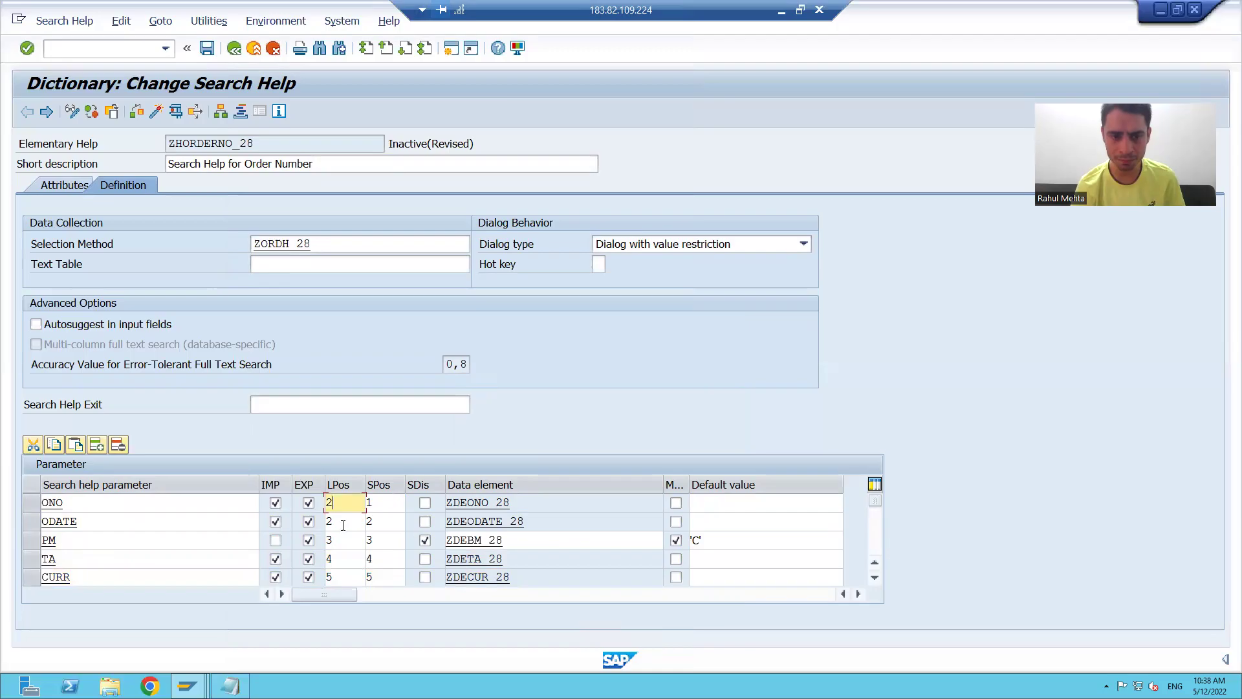
type("2")
left_click(342, 525)
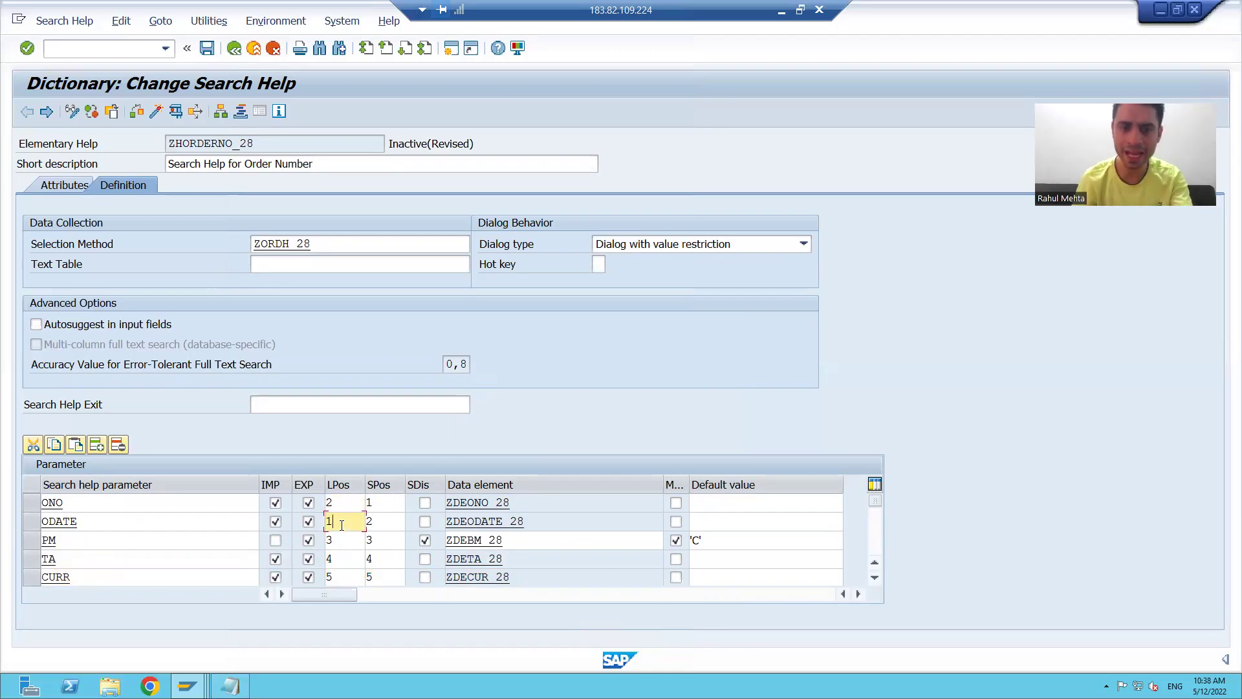
type("1")
Step: Set the screen positions to 1 for PM, 3 for ONO, 4 for ODATE and 2 for TA, and activate the search help
left_click(387, 547)
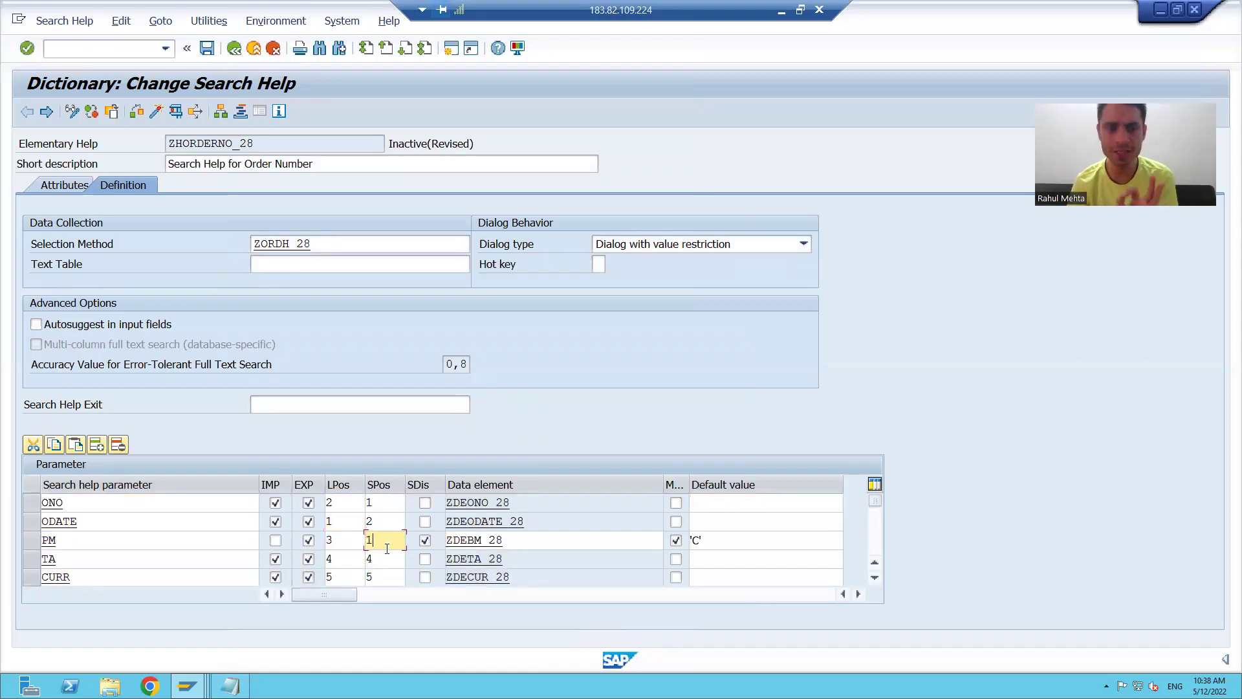
left_click(383, 502)
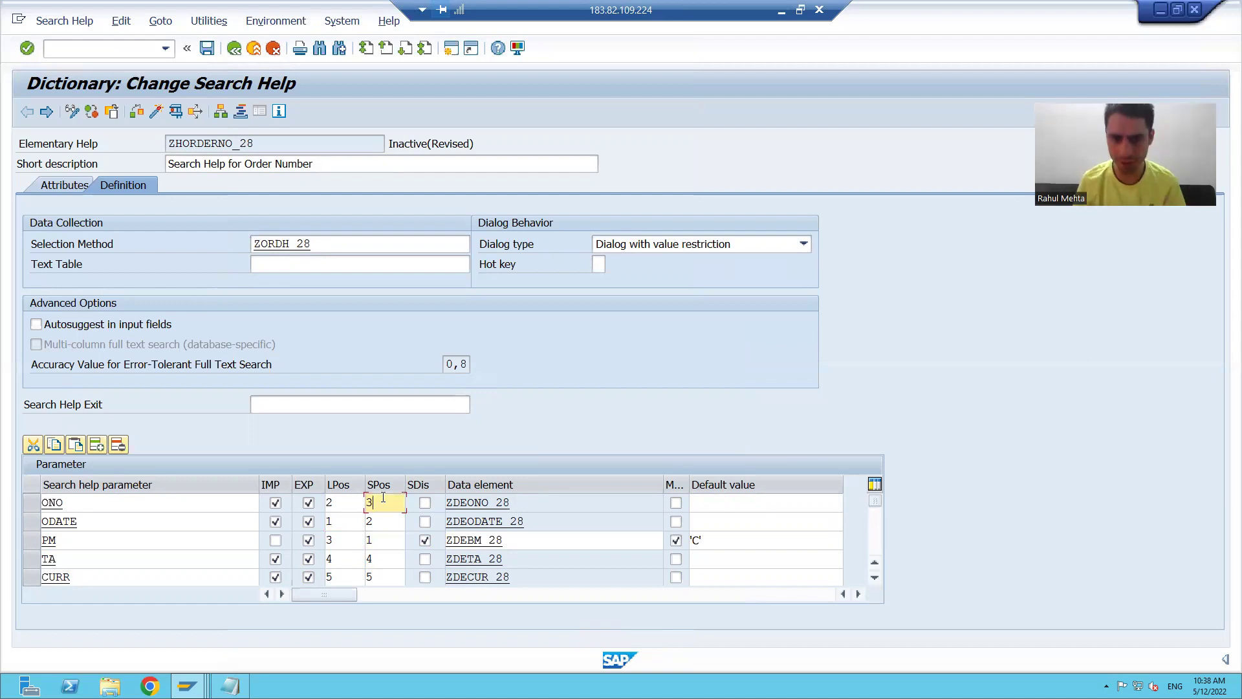
left_click(374, 521)
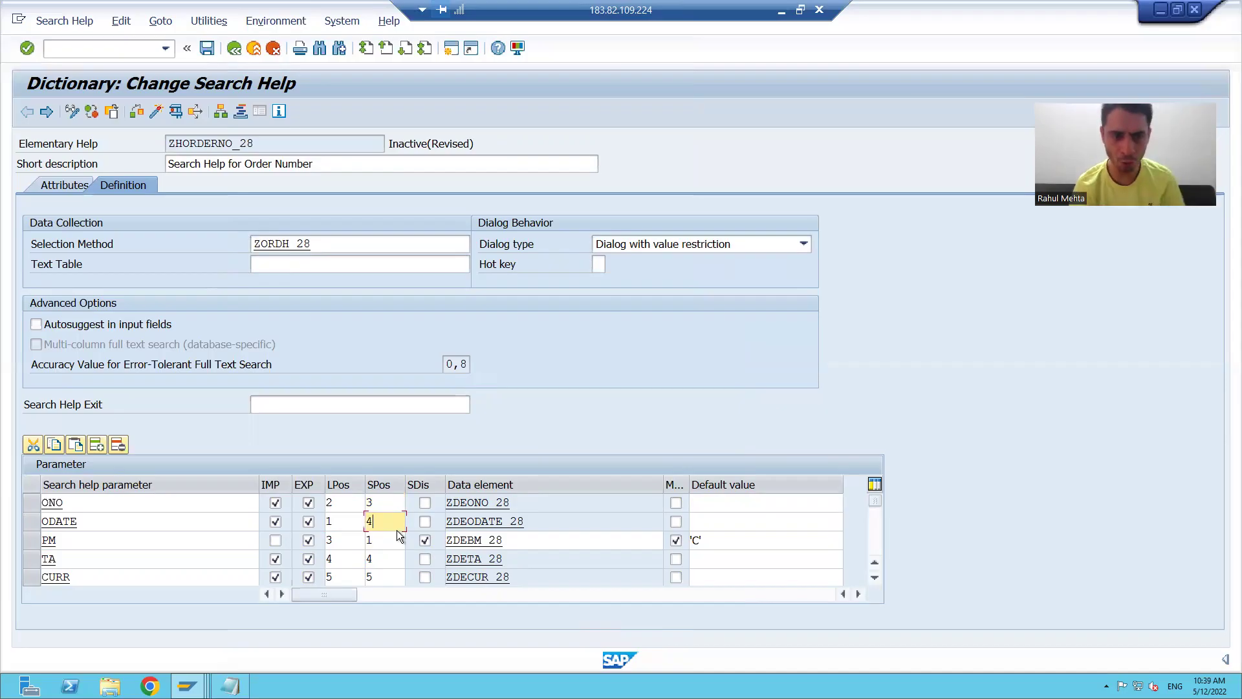
left_click(396, 560)
key("BackSpace")
type("2")
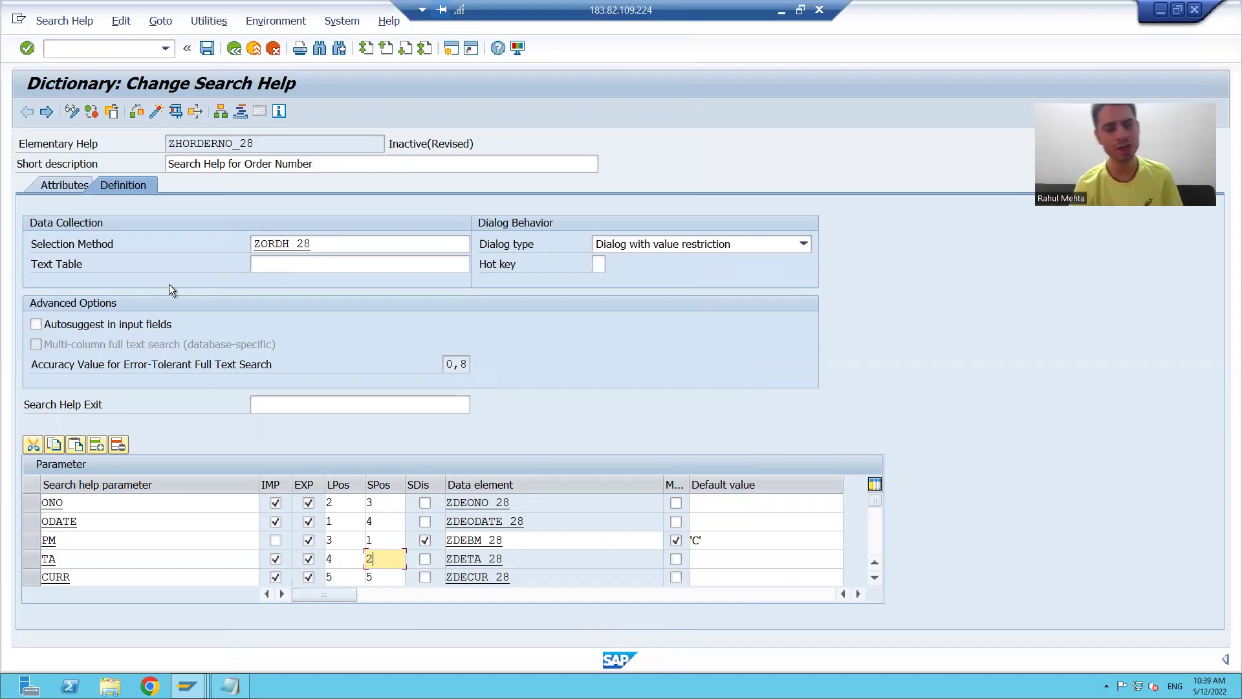
left_click(157, 115)
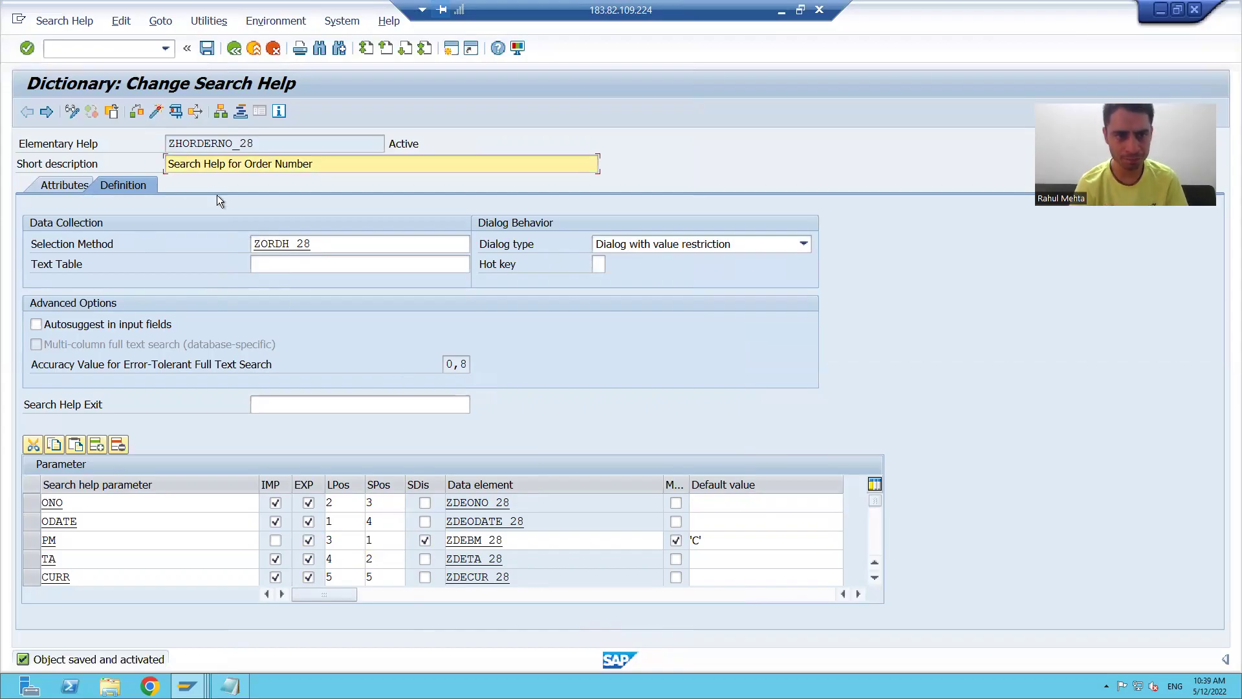
Step: Test the activated search help and examine the field order in the value restriction dialog against the SPos values
left_click(175, 111)
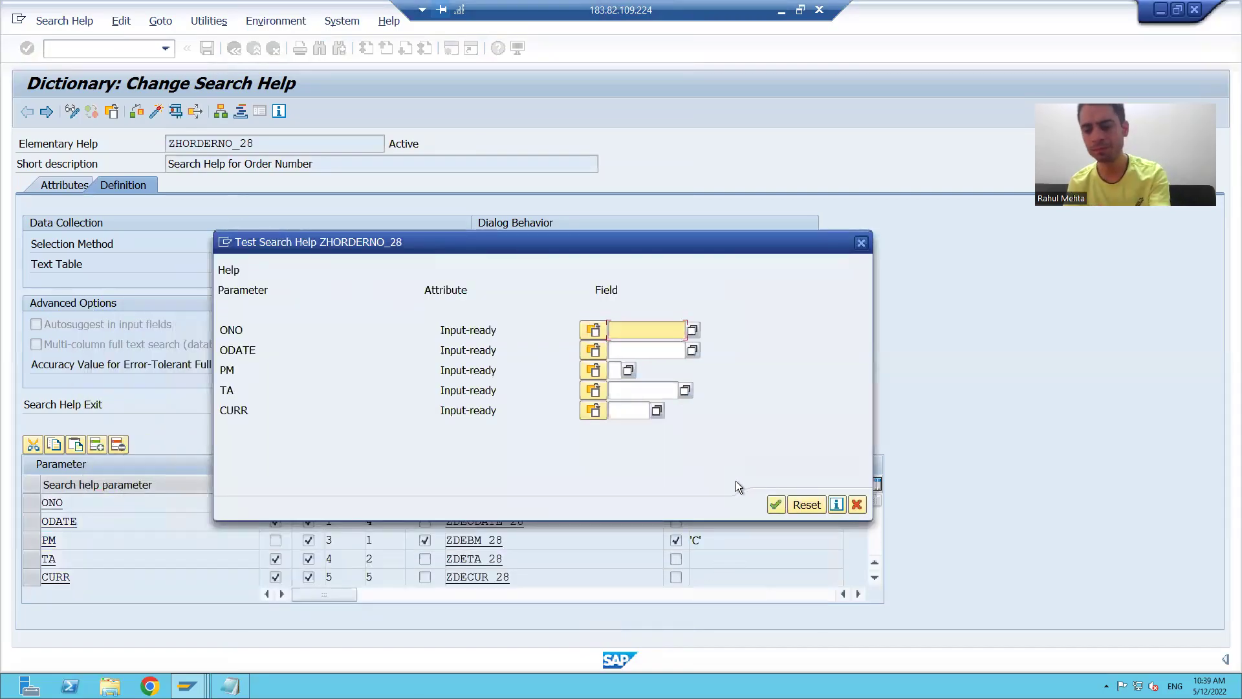
key("F4")
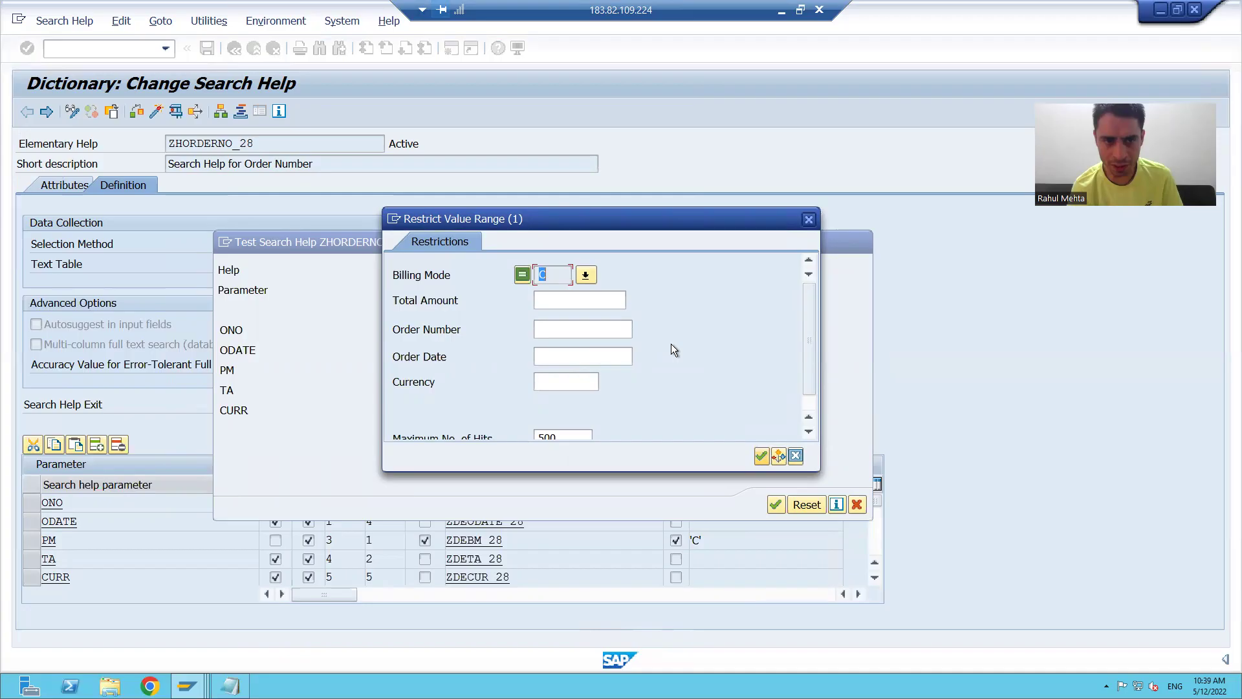
left_click(808, 219)
left_click_drag(781, 243, 845, 147)
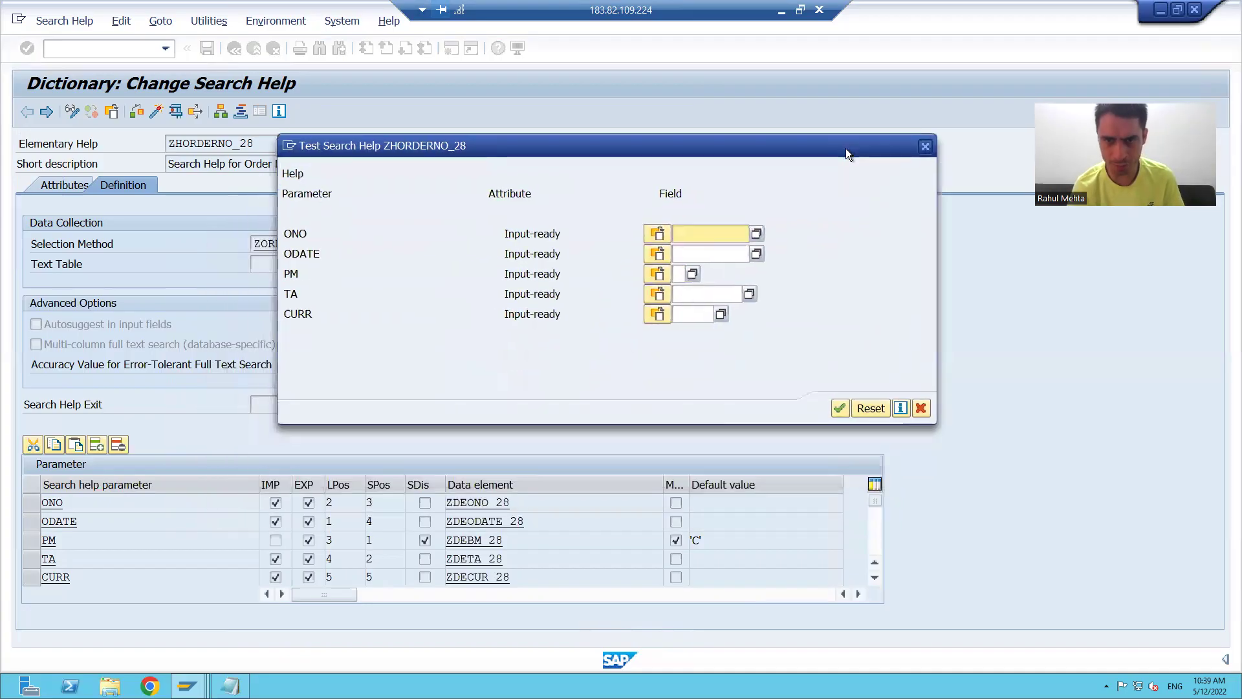
key("F4")
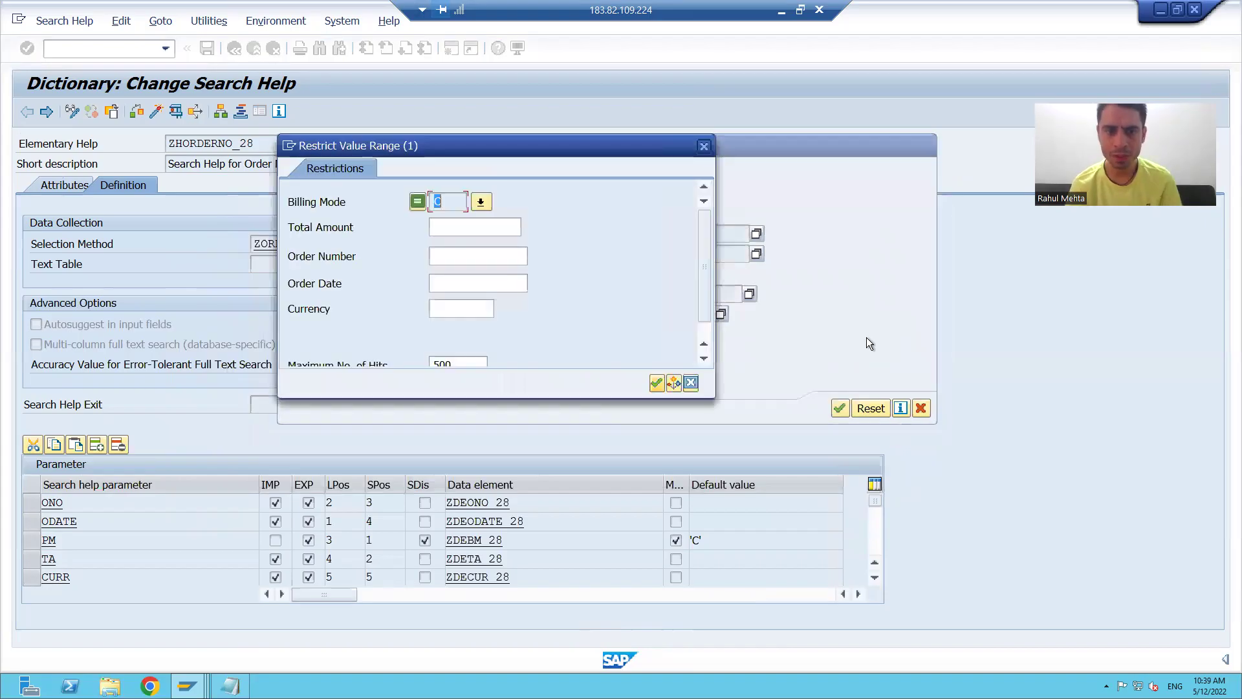
left_click_drag(548, 155, 618, 163)
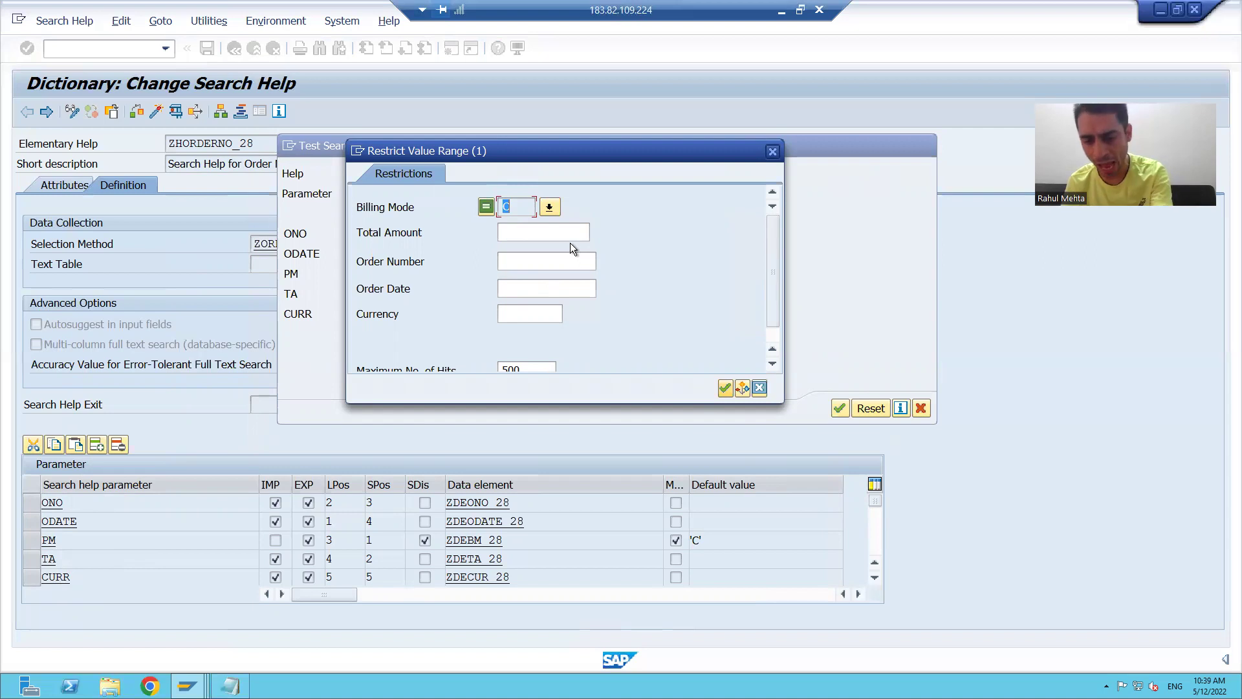
Step: Display the hit list without added restrictions to check its column order, then close the test and minimize the remote session
key("Return")
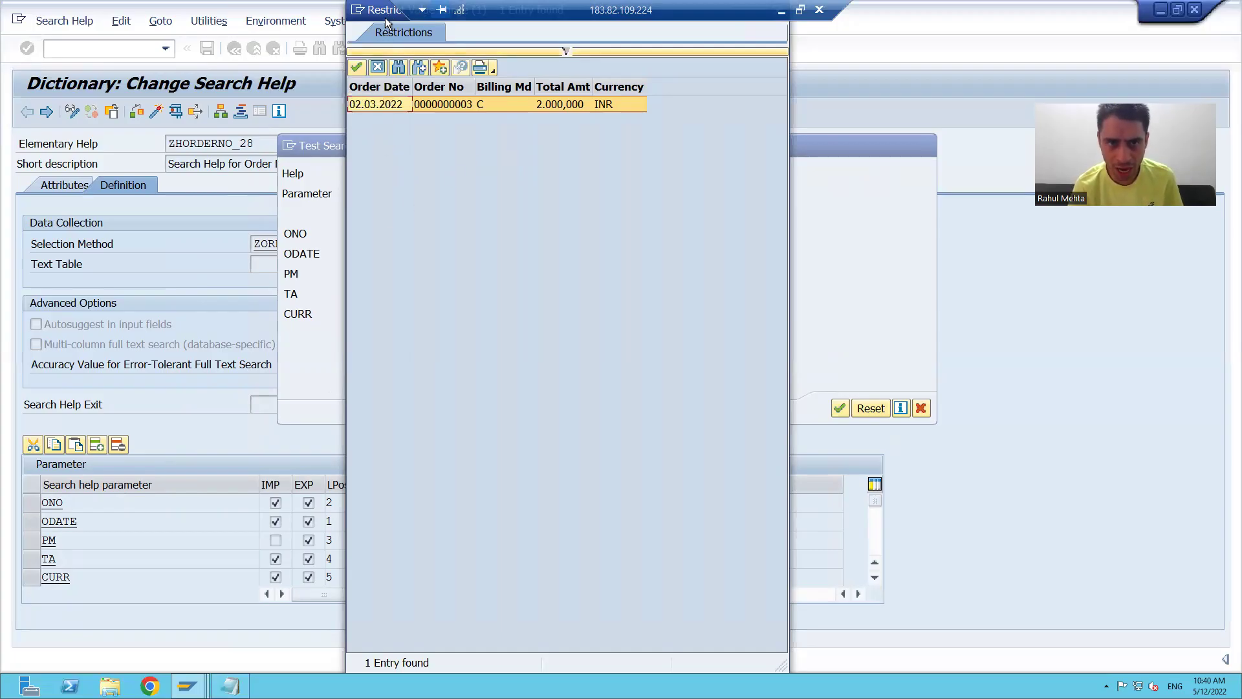
left_click_drag(401, 26, 630, 111)
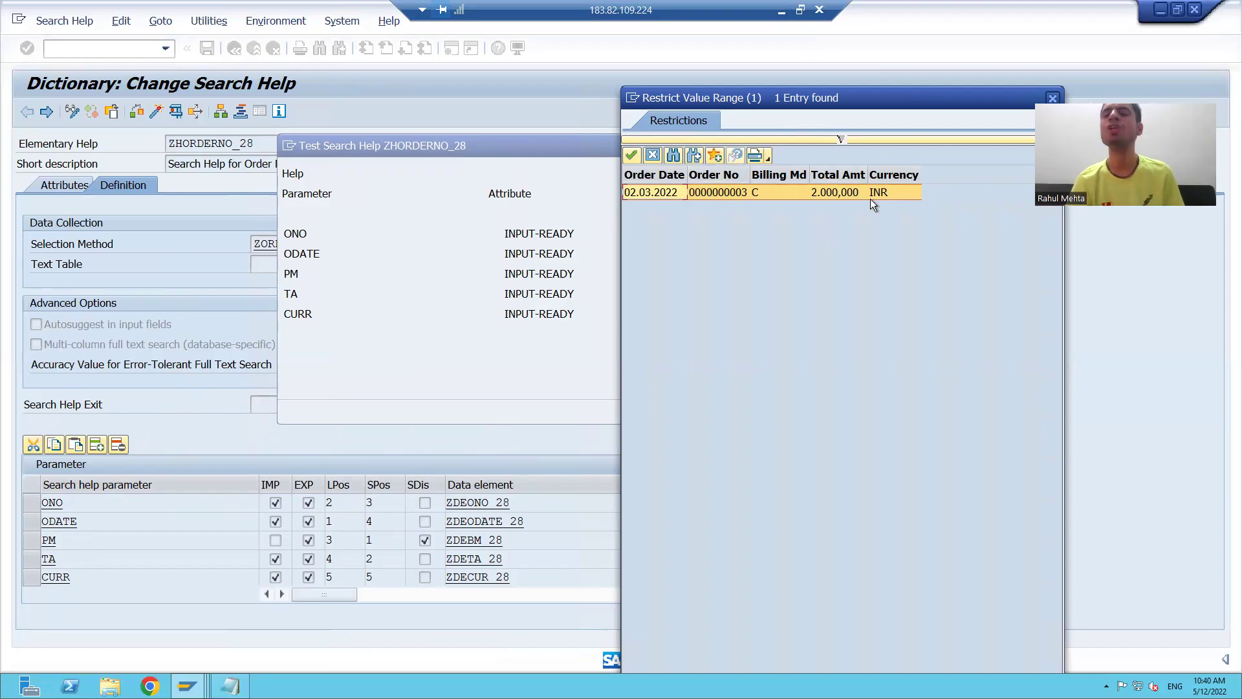
left_click(1052, 98)
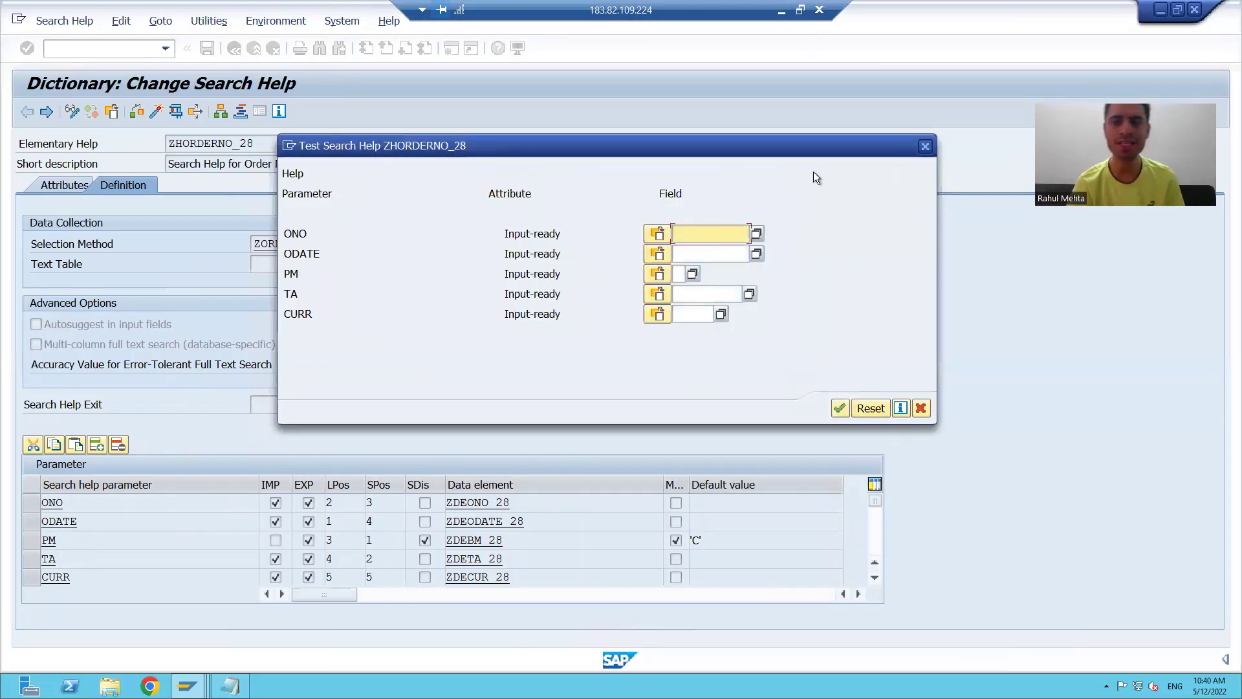
left_click(924, 146)
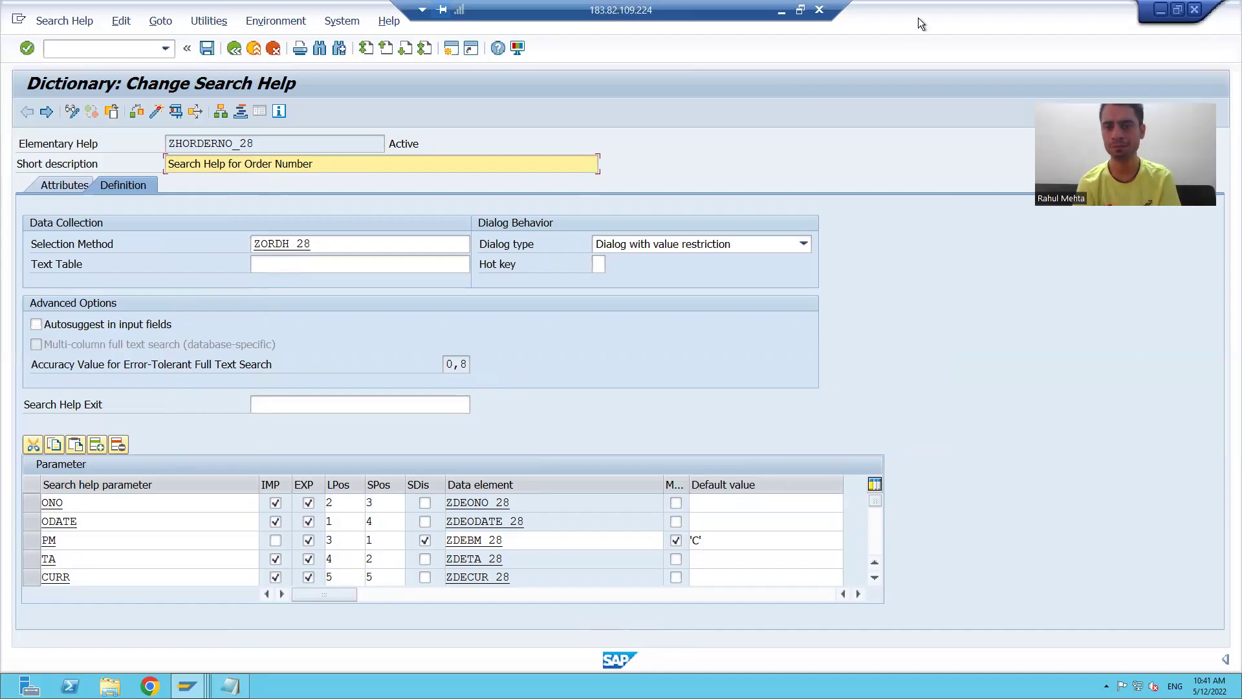
left_click(780, 13)
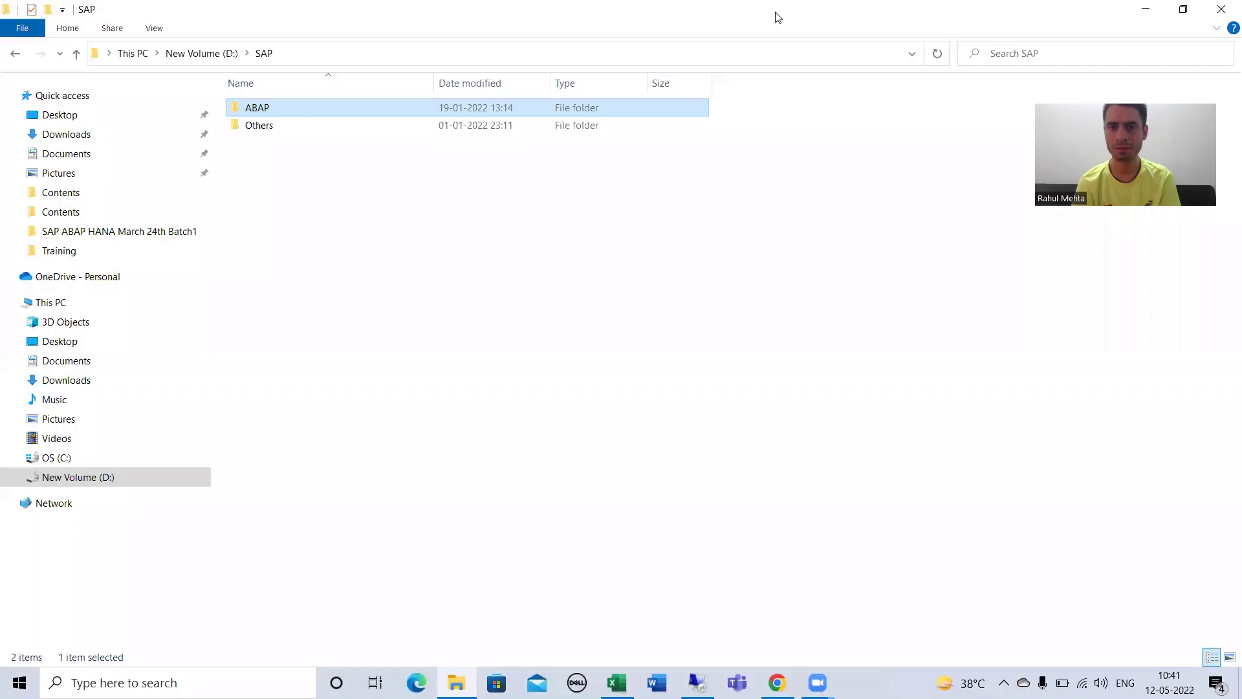